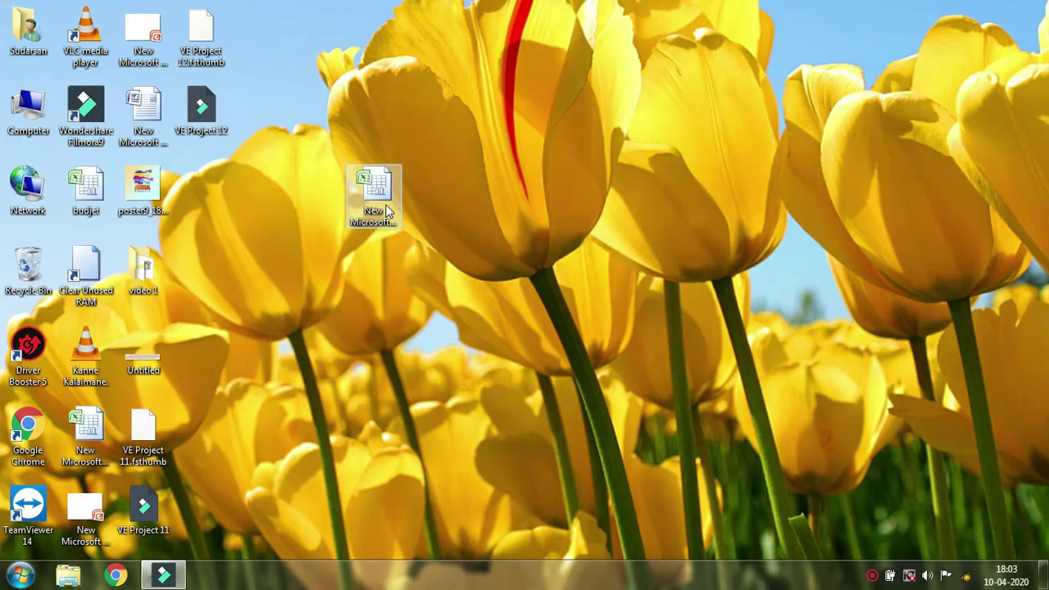
Open the workbook 'New Microsoft Office Excel Worksheet (2)' from the desktop.
double_click(388, 212)
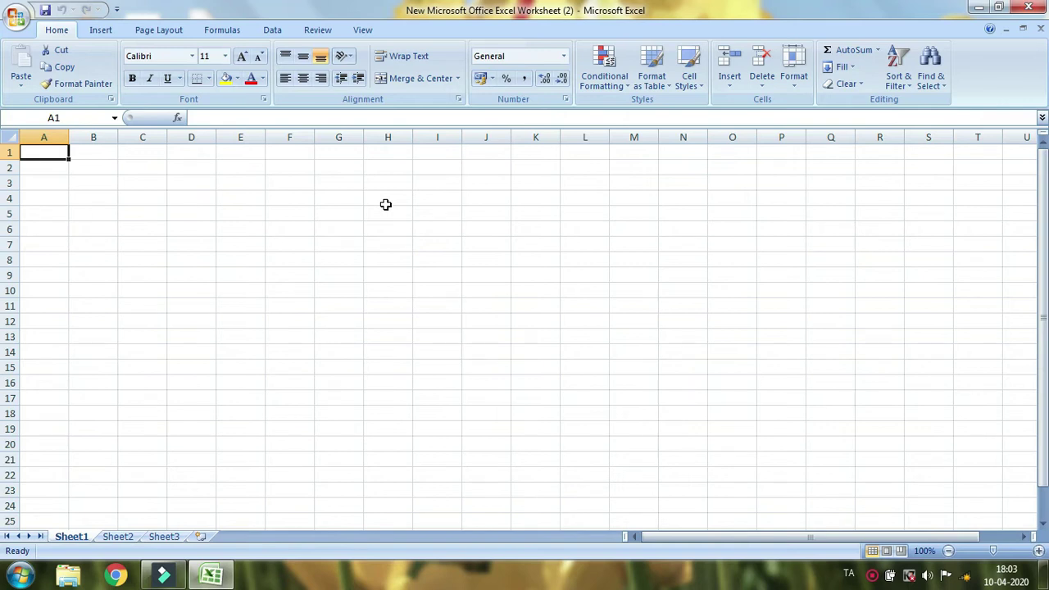
left_click(429, 136)
left_click(513, 199)
left_click(449, 136)
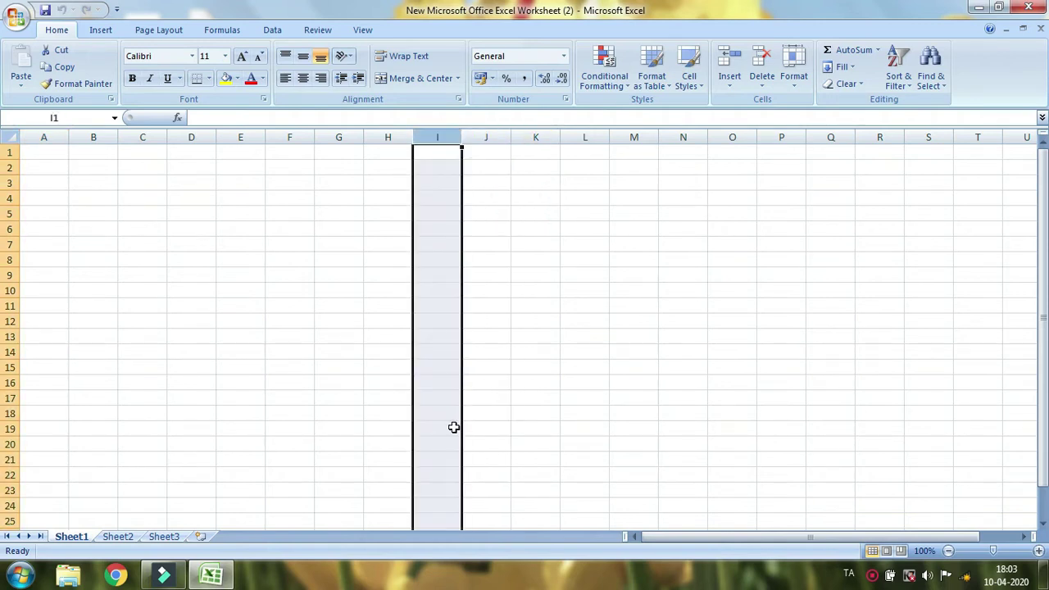
left_click(11, 261)
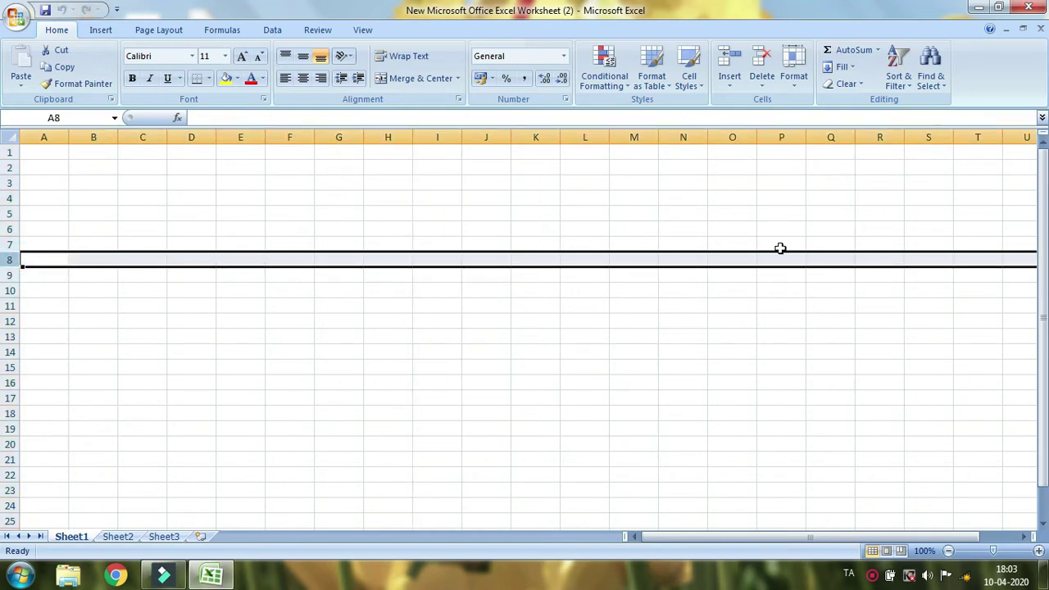
left_click(355, 235)
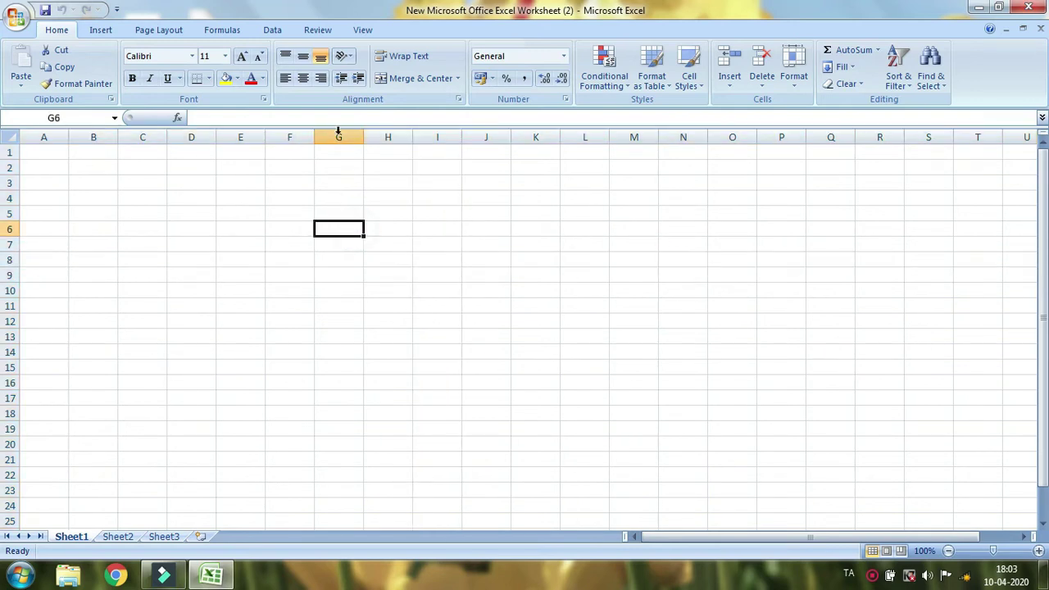
left_click(337, 135)
left_click(233, 198)
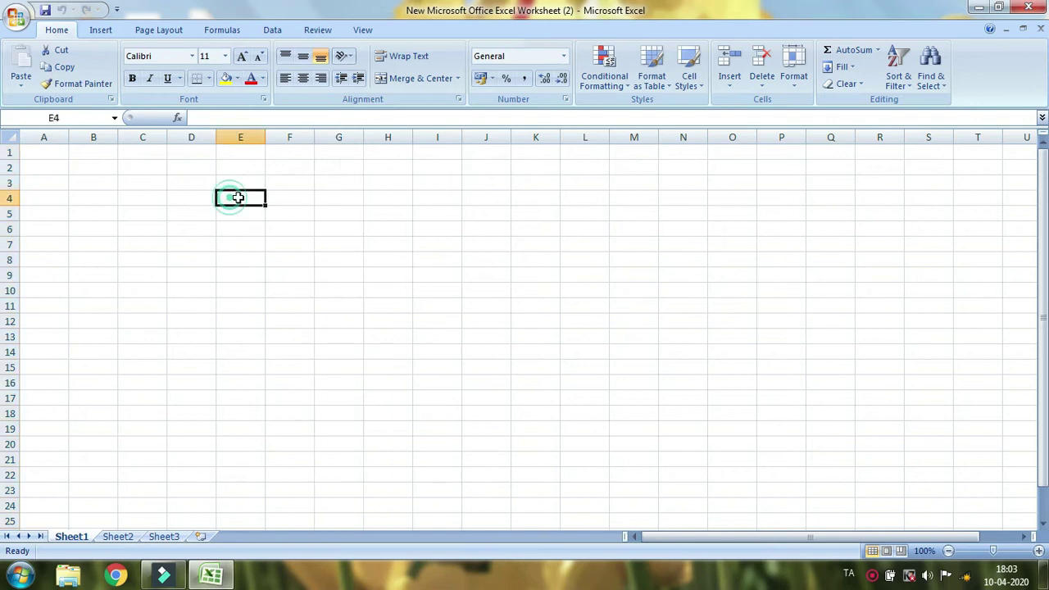
Enter 'column' in cell E4 and grow its font to 72 points.
type("column")
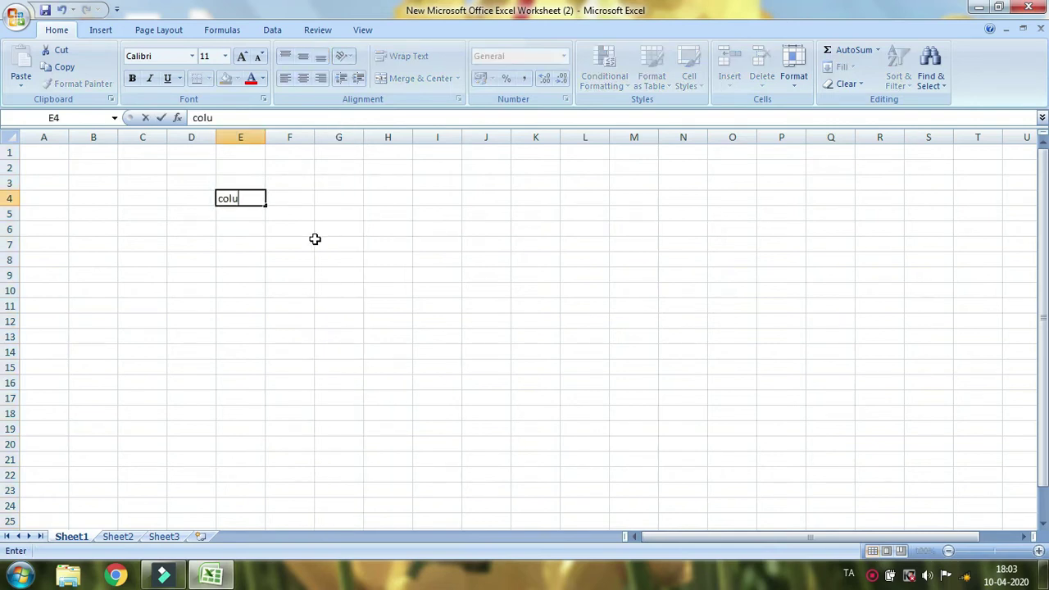
left_click(268, 203)
left_click(241, 198)
left_click(241, 56)
left_click(241, 56)
left_click(241, 56)
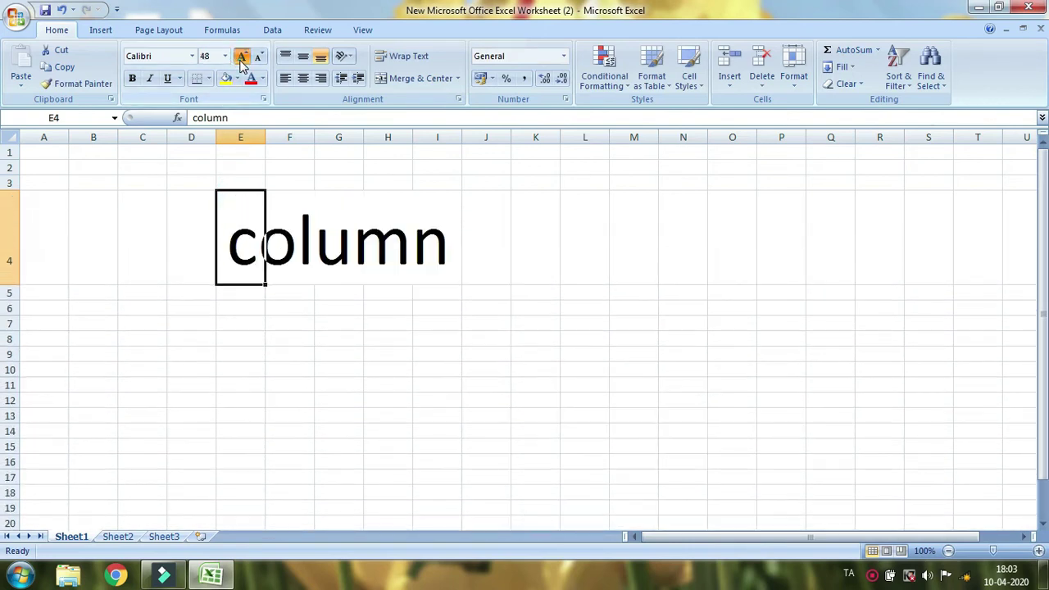
Select cells F4 and L4, then all of column J.
left_click(488, 417)
left_click(305, 219)
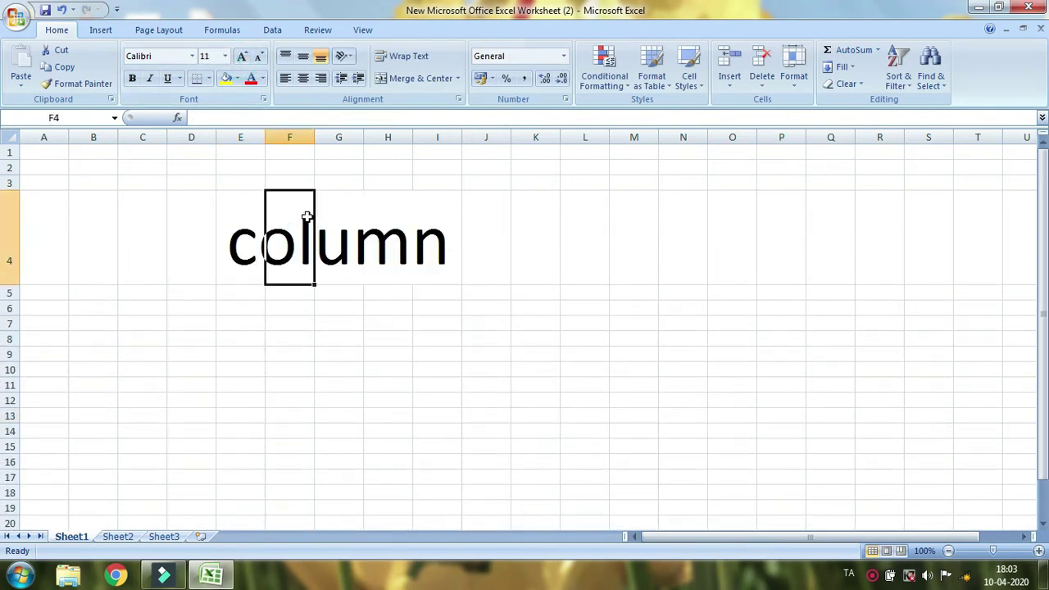
left_click(565, 237)
left_click(490, 136)
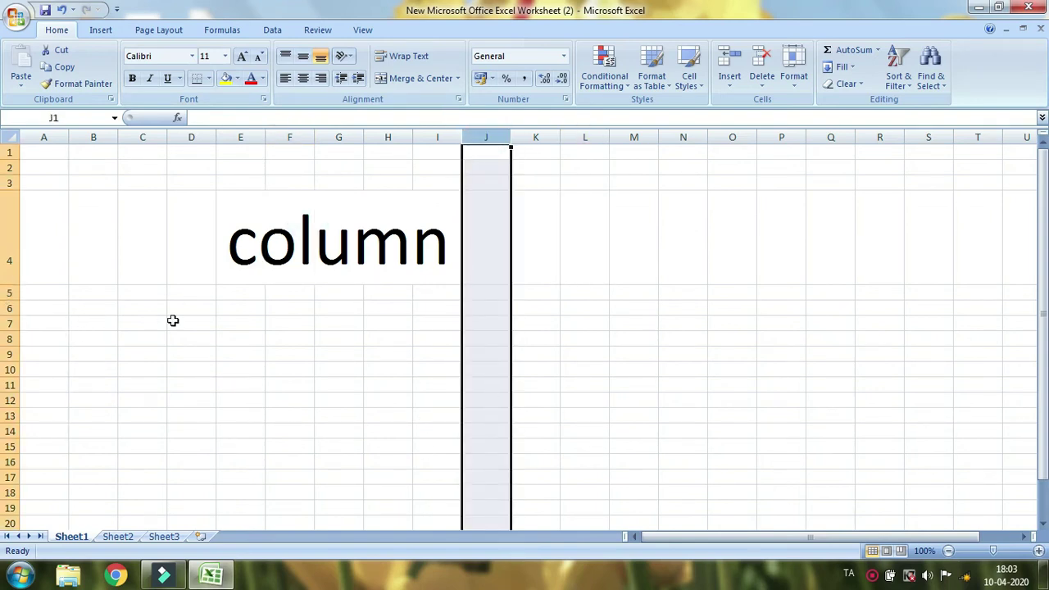
Enter 'row' in cell B5 and enlarge it to 48-point text.
left_click(21, 293)
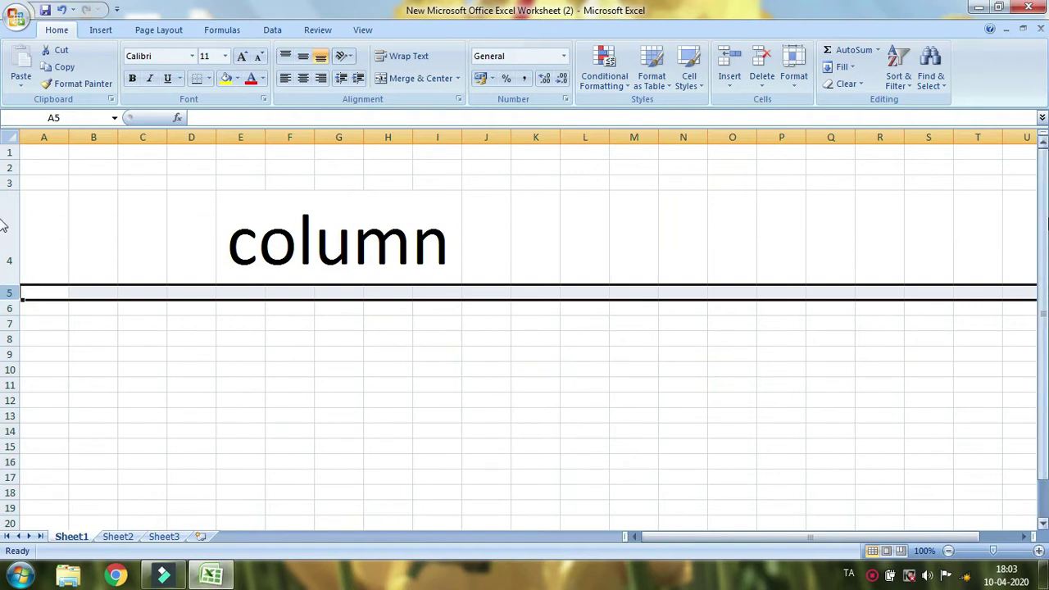
left_click(483, 285)
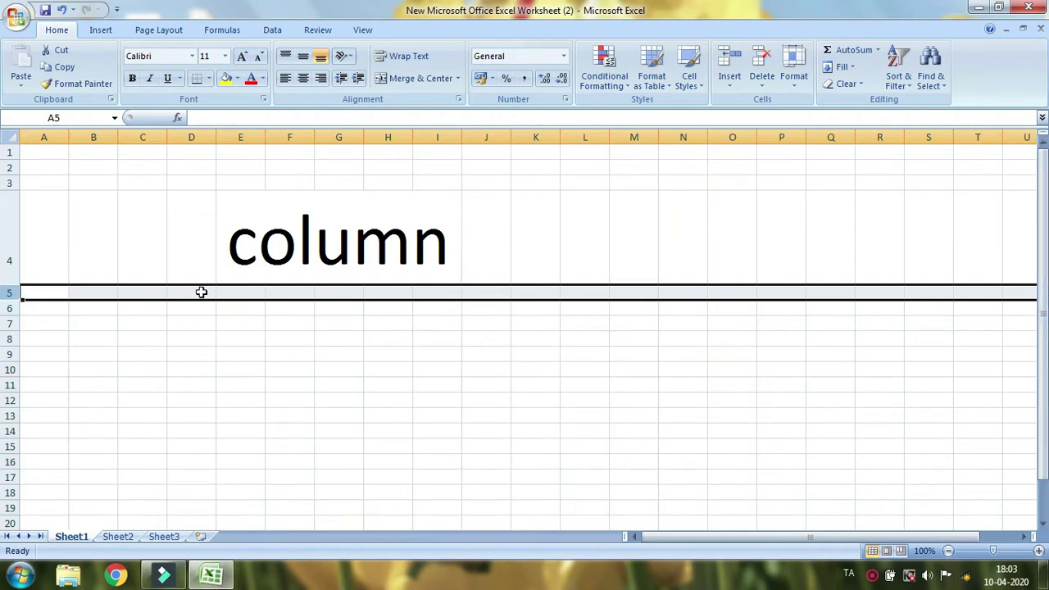
left_click(93, 292)
type("ro")
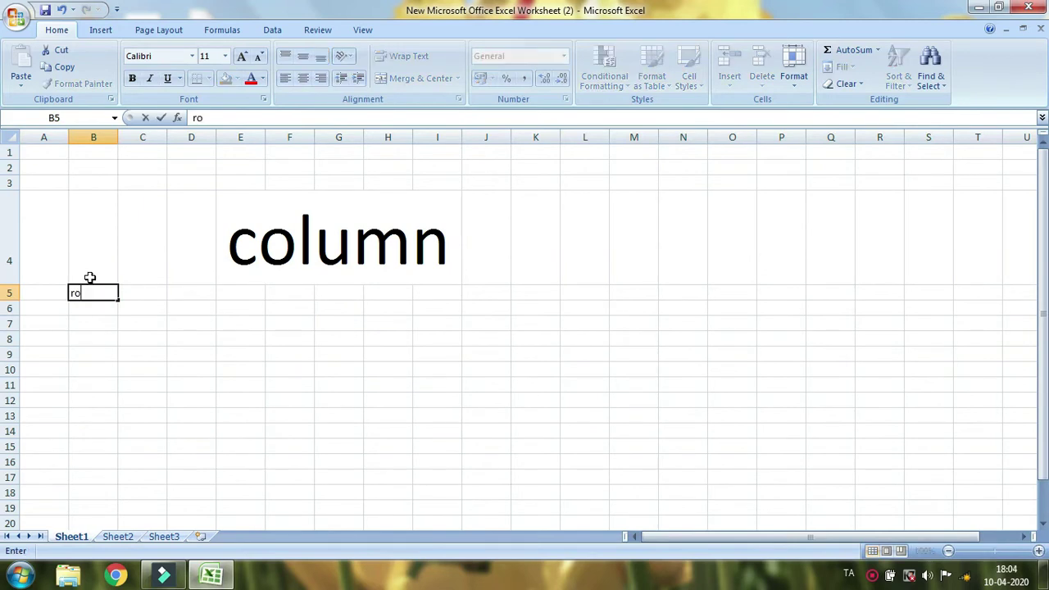
type("w")
left_click(11, 292)
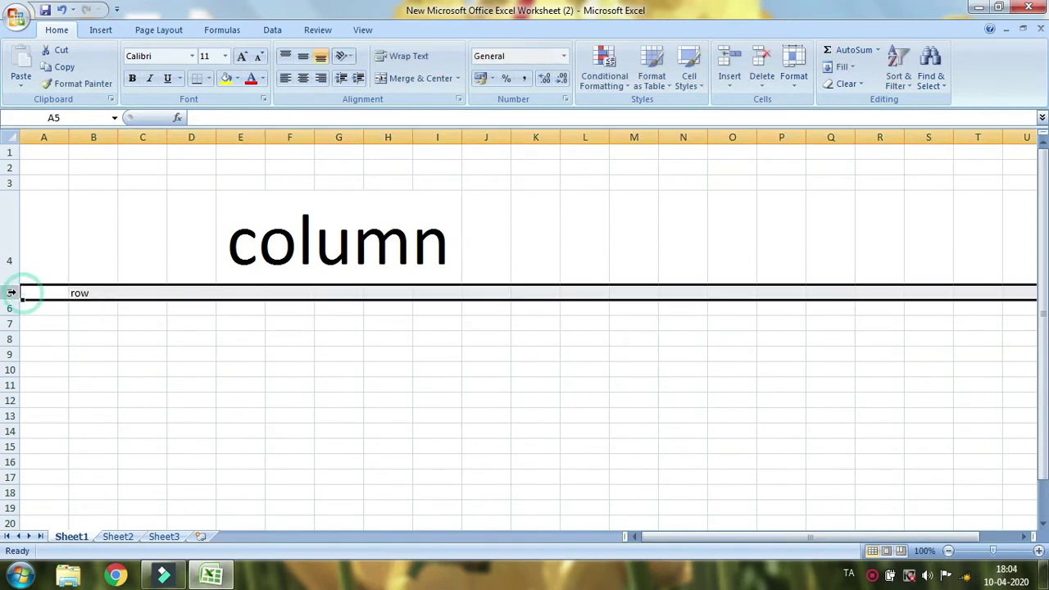
left_click(90, 292)
left_click(242, 57)
left_click(241, 57)
left_click(241, 56)
left_click(242, 57)
left_click(242, 56)
left_click(242, 56)
left_click(241, 57)
left_click(242, 57)
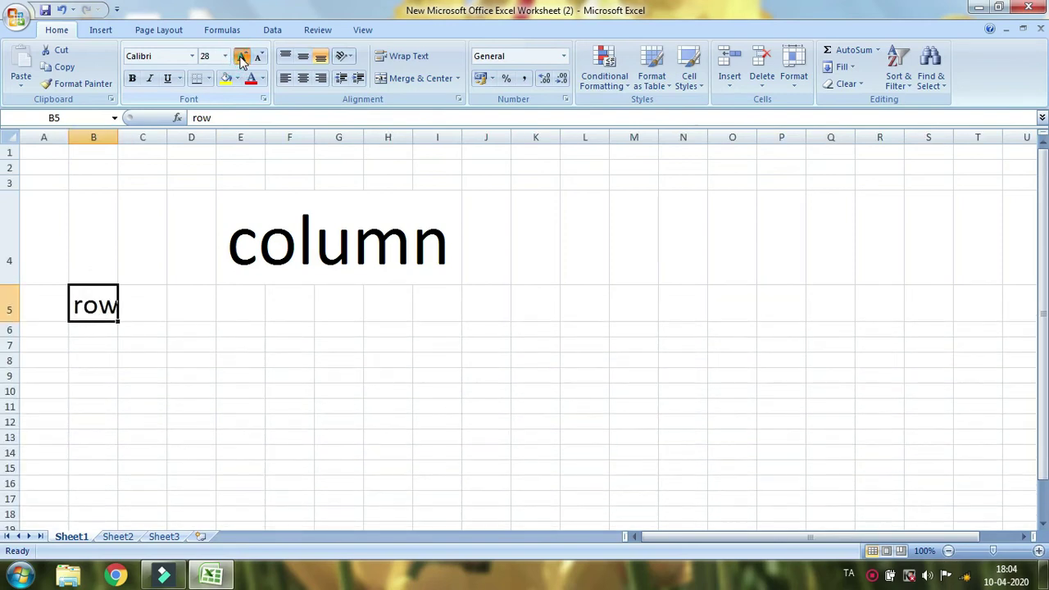
left_click(242, 57)
left_click(242, 57)
left_click(242, 56)
Apply All Borders to cells B5 through H5.
left_click_drag(111, 319, 371, 330)
left_click(209, 80)
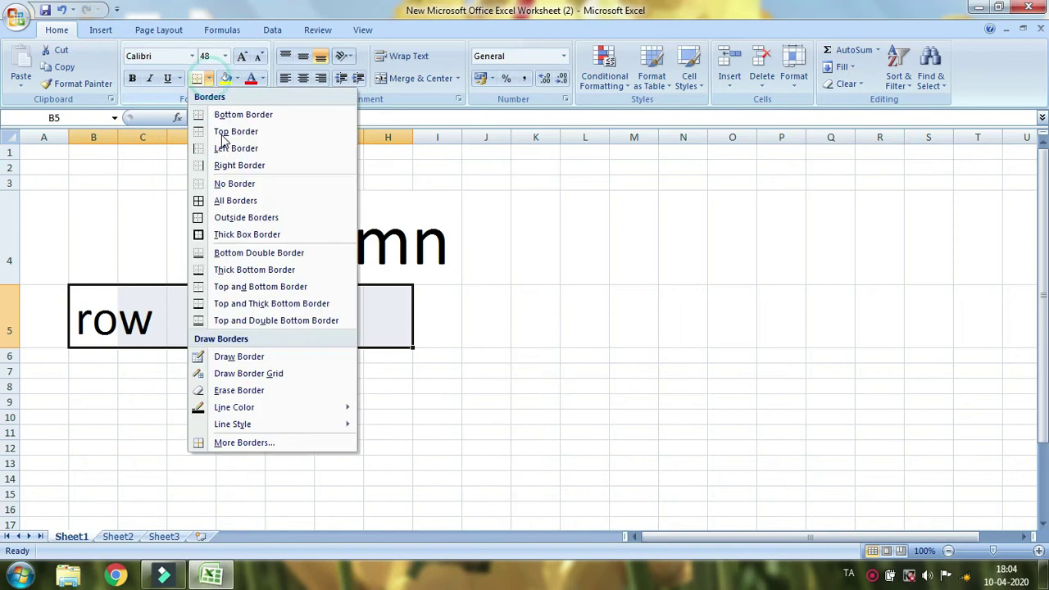
left_click(235, 200)
left_click(628, 391)
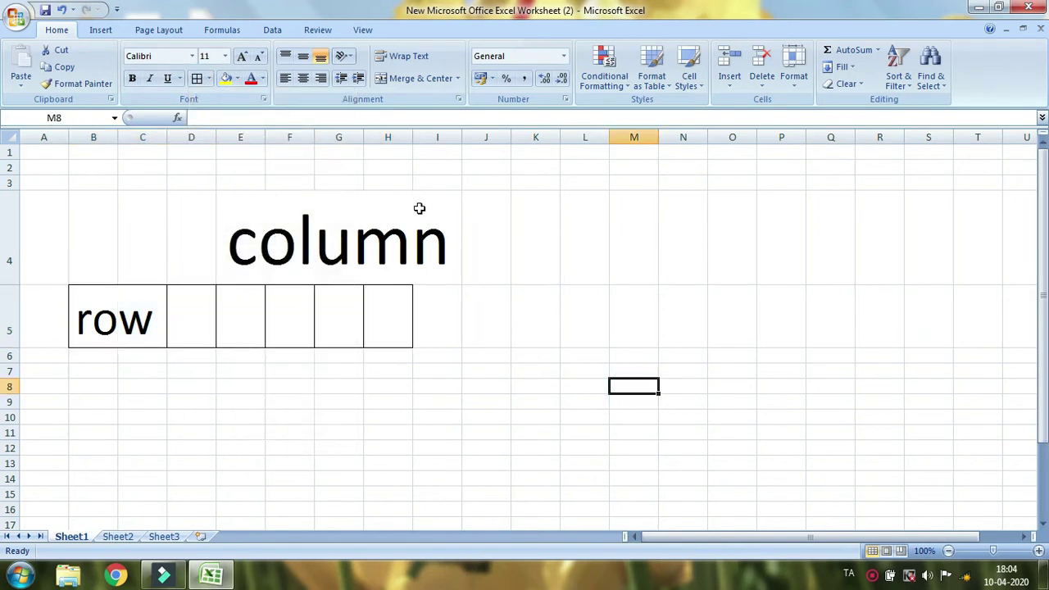
Put All Borders on column J cells J1 through J14 beside the word column.
left_click_drag(489, 153, 497, 477)
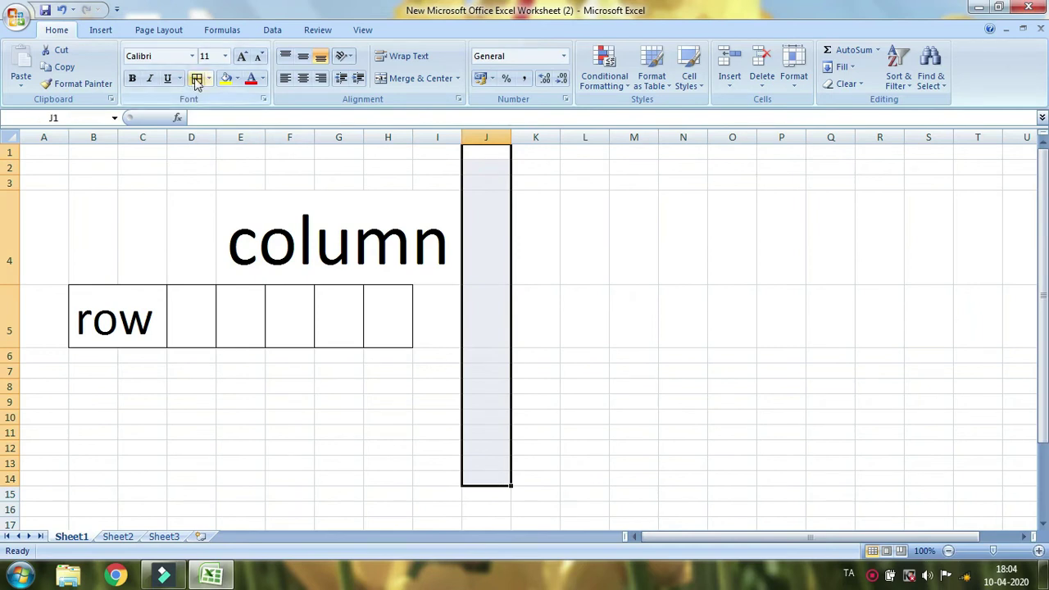
left_click(196, 78)
left_click(705, 372)
left_click_drag(493, 152, 484, 481)
left_click_drag(133, 331, 423, 286)
left_click_drag(490, 159, 488, 479)
left_click(831, 417)
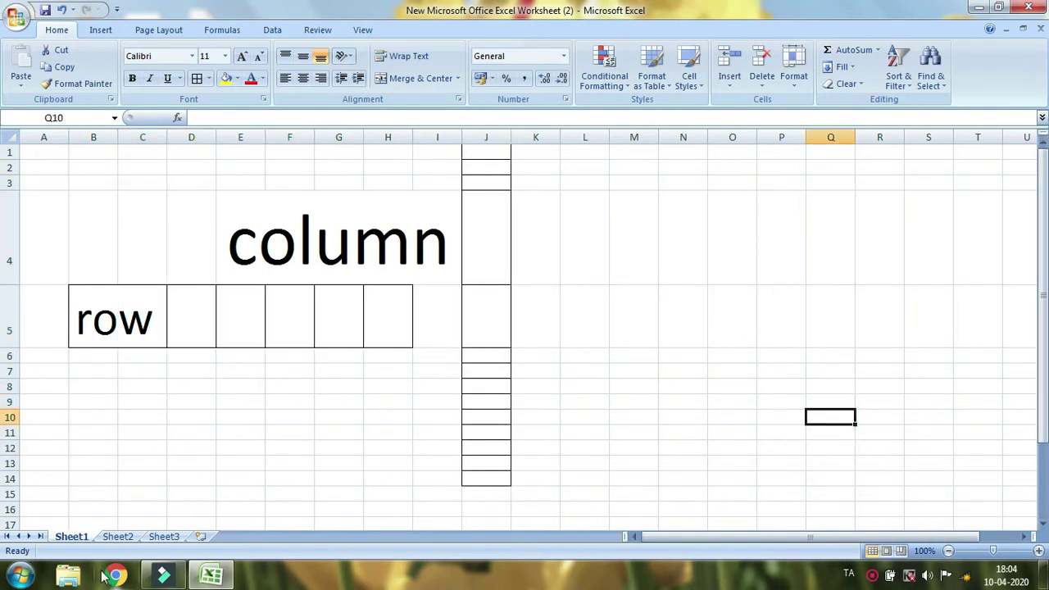
left_click(23, 571)
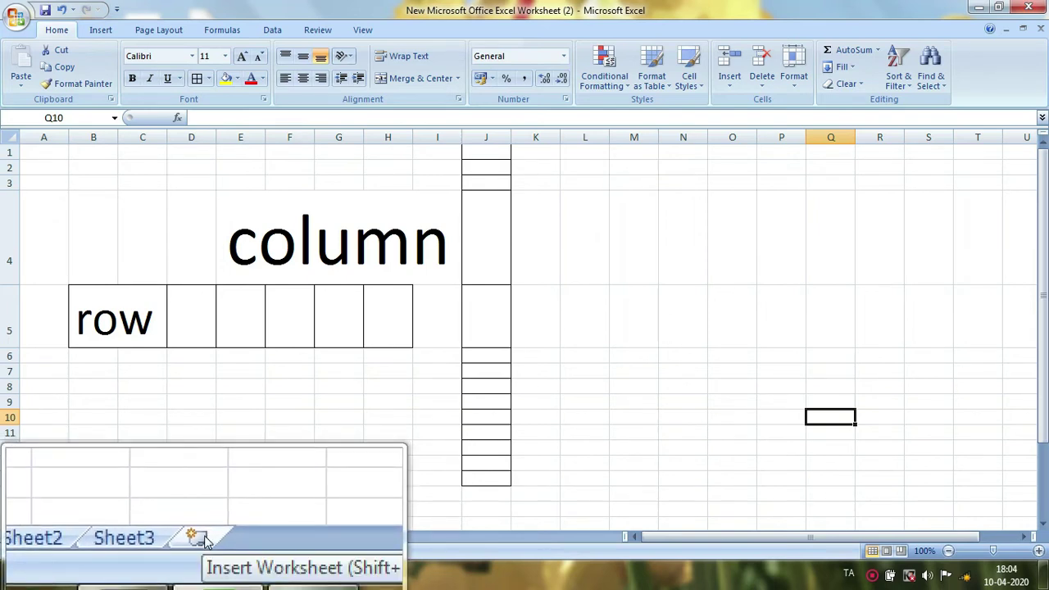
left_click(204, 541)
Add blank worksheets Sheet5, Sheet6 and Sheet7, then select cell D4 on Sheet7.
left_click(246, 539)
left_click(288, 537)
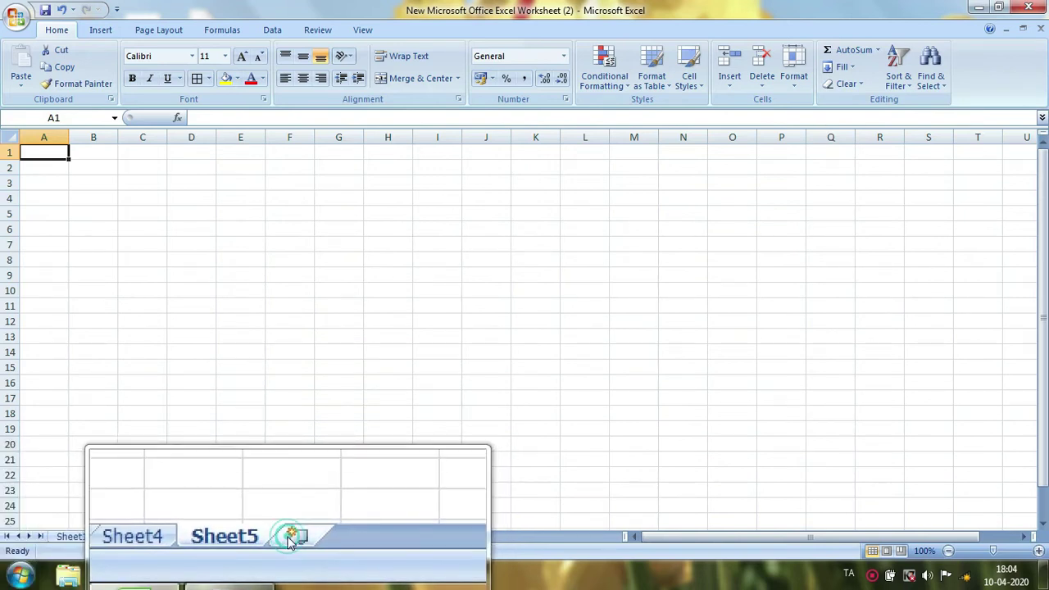
left_click(338, 537)
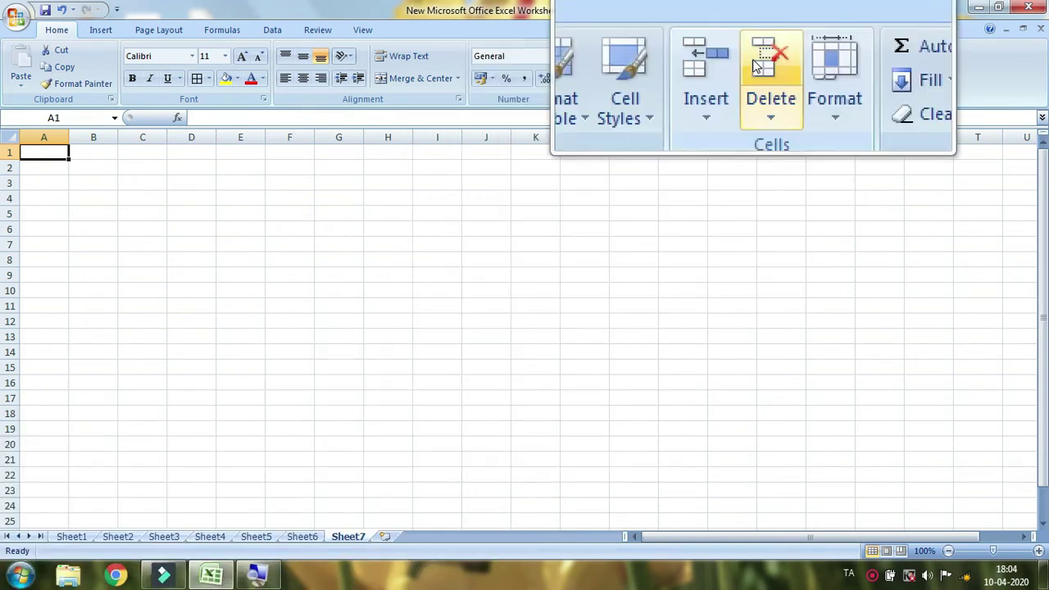
left_click(192, 198)
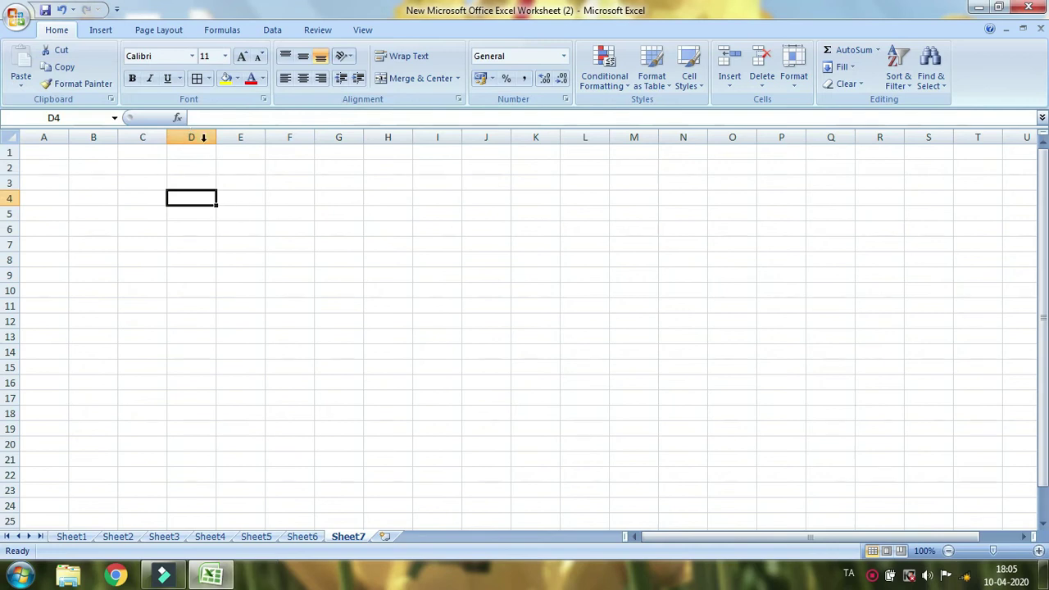
Enter 'akka page care' in D1 and autofit column D to fit it.
left_click(202, 136)
left_click(196, 153)
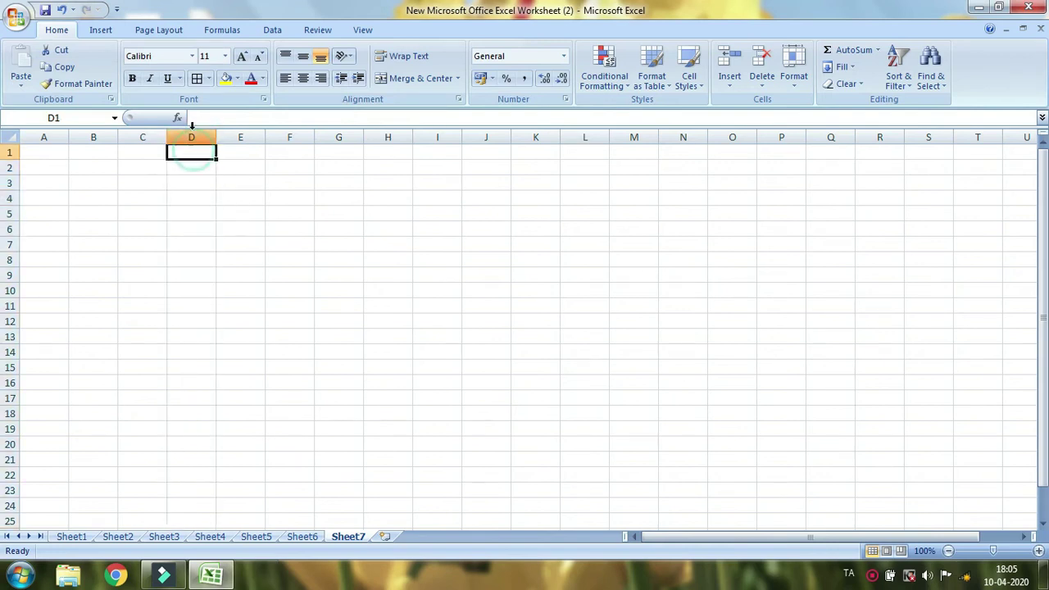
left_click(241, 137)
left_click_drag(206, 137, 237, 131)
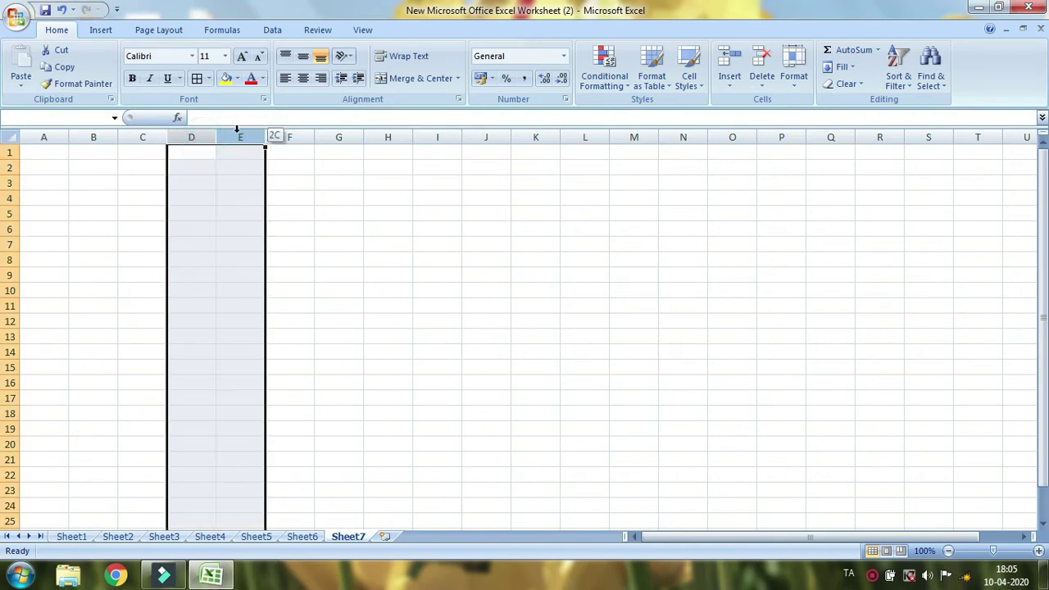
left_click(195, 154)
type("akka page care")
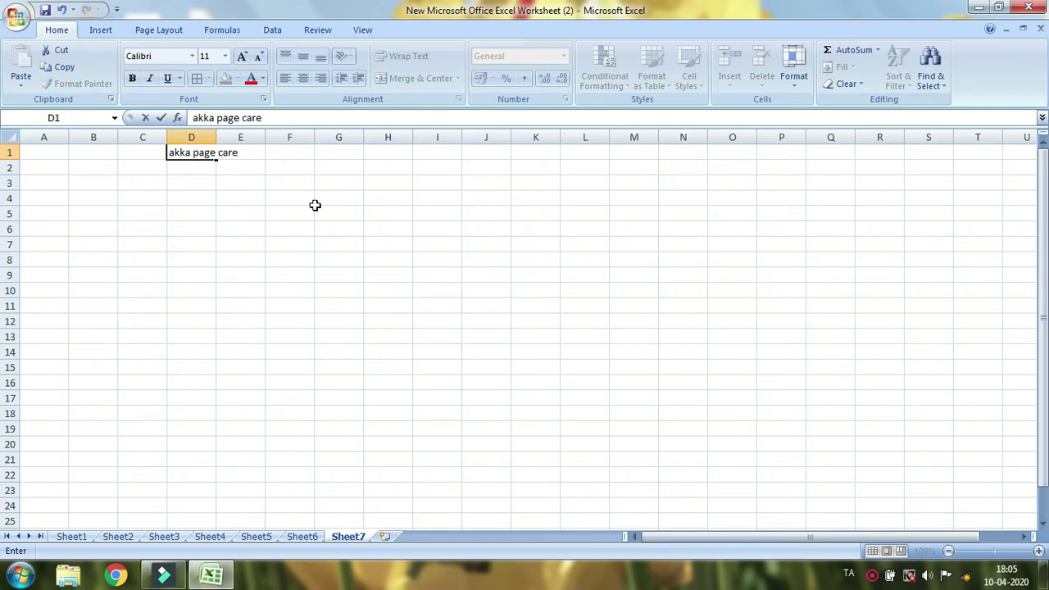
left_click_drag(315, 205, 303, 204)
left_click(217, 137)
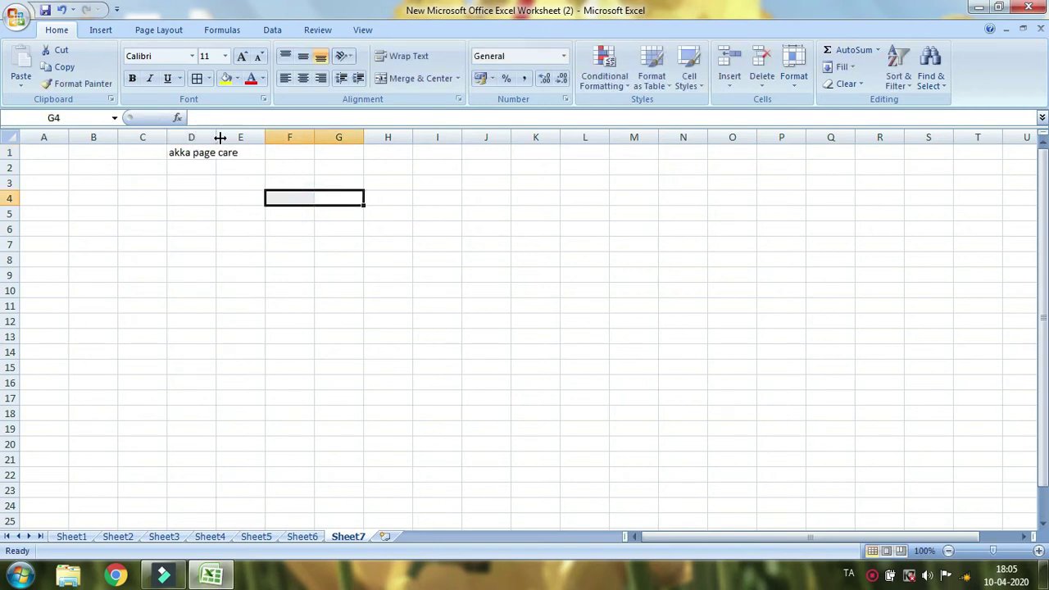
double_click(216, 137)
Fill 'akka page care' down to D20 and start typing 'youtube channel' in E1.
left_click(214, 153)
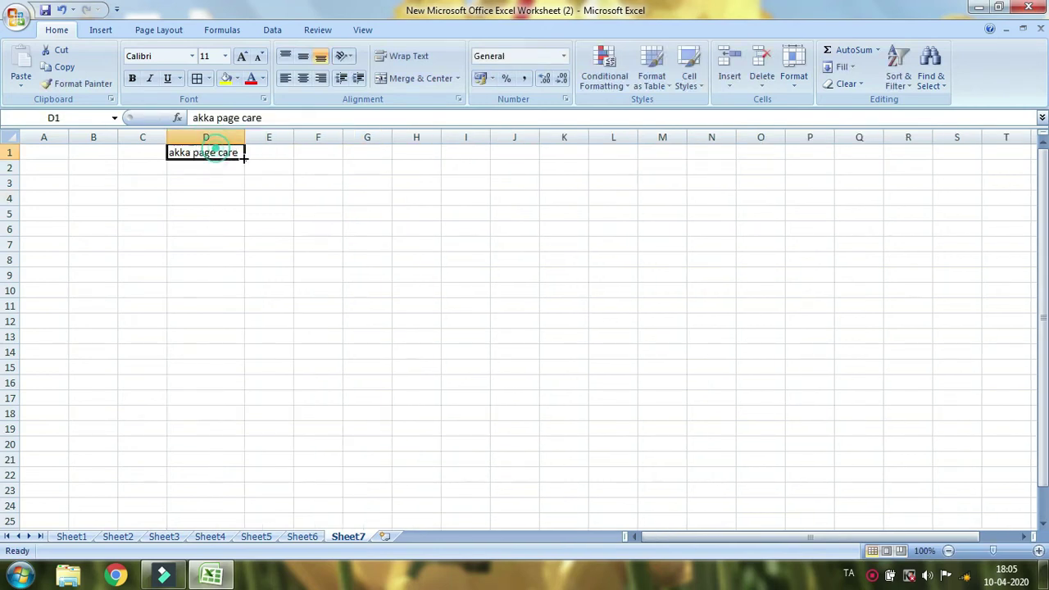
left_click_drag(243, 156, 246, 450)
left_click(284, 150)
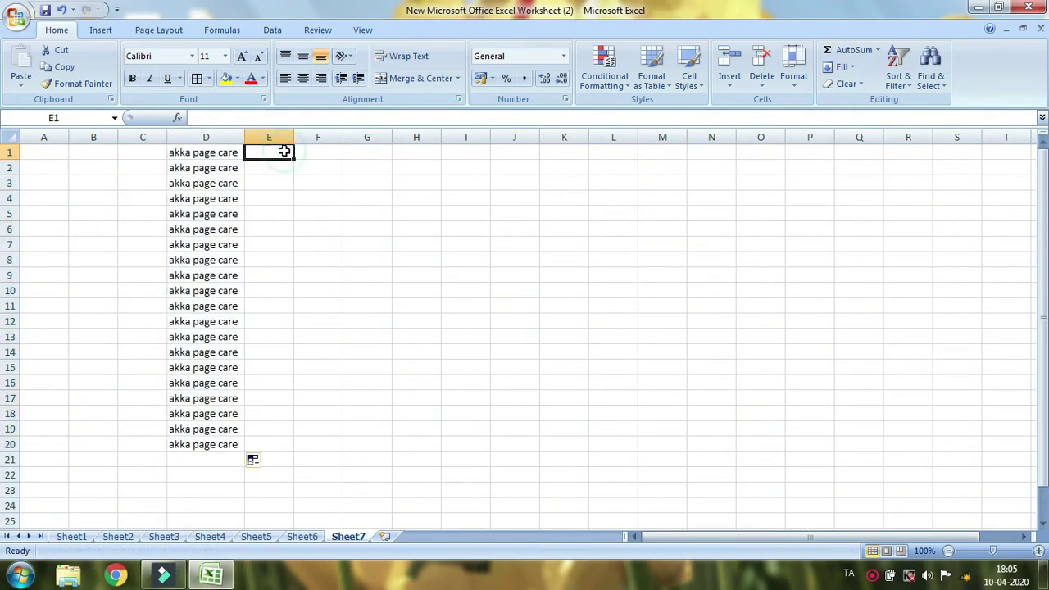
type("youtube channel")
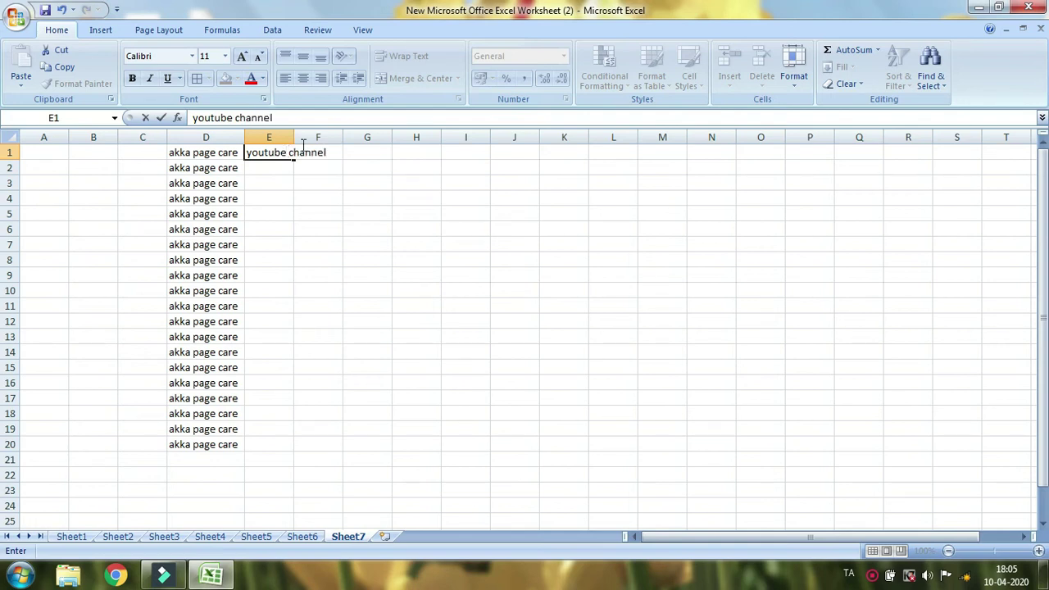
Finish 'youtube channel' in E1 and fill it down to E20.
left_click(305, 197)
left_click(271, 136)
left_click_drag(295, 133, 313, 448)
left_click(314, 154)
left_click(551, 352)
Enlarge the D1:E20 list to 20-point text and autofit columns D and E.
left_click_drag(192, 152, 284, 447)
left_click(240, 55)
left_click(240, 56)
left_click(240, 56)
left_click(551, 264)
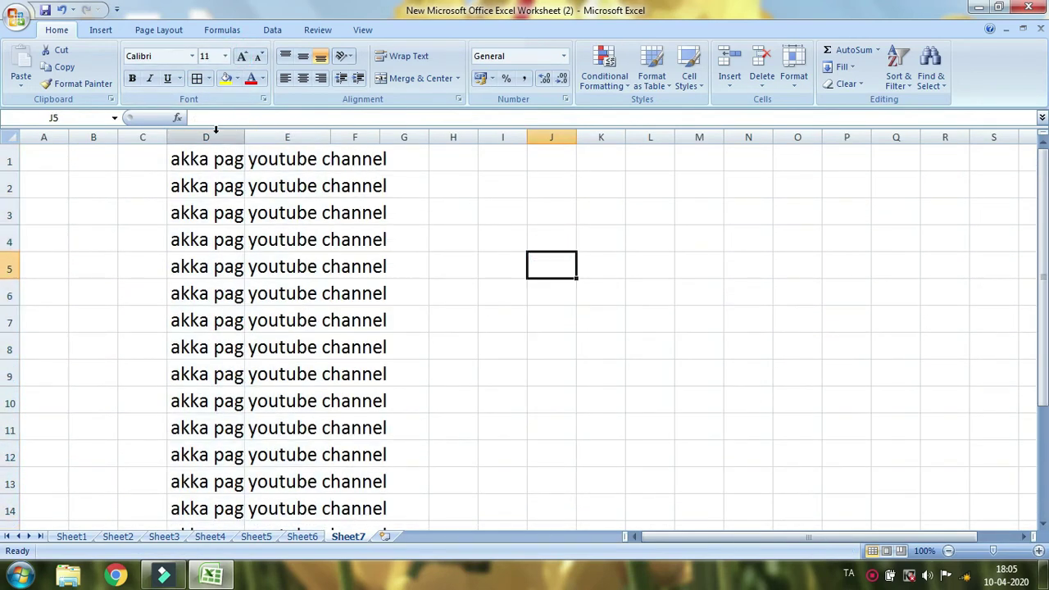
double_click(244, 134)
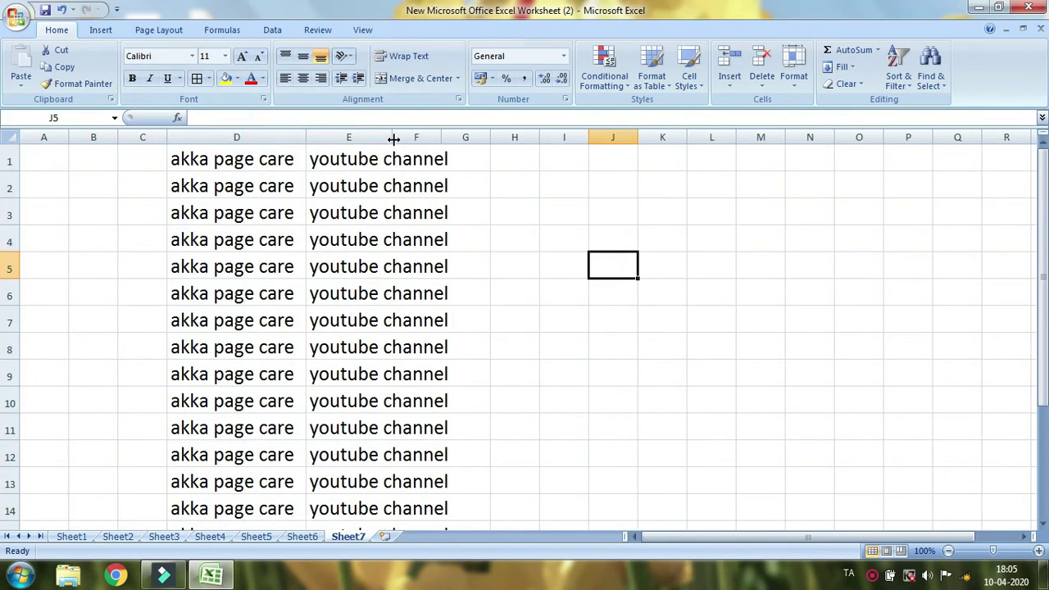
double_click(391, 138)
left_click_drag(258, 155, 355, 487)
Apply All Borders to the D1:E20 list, then select columns D and E.
left_click(197, 78)
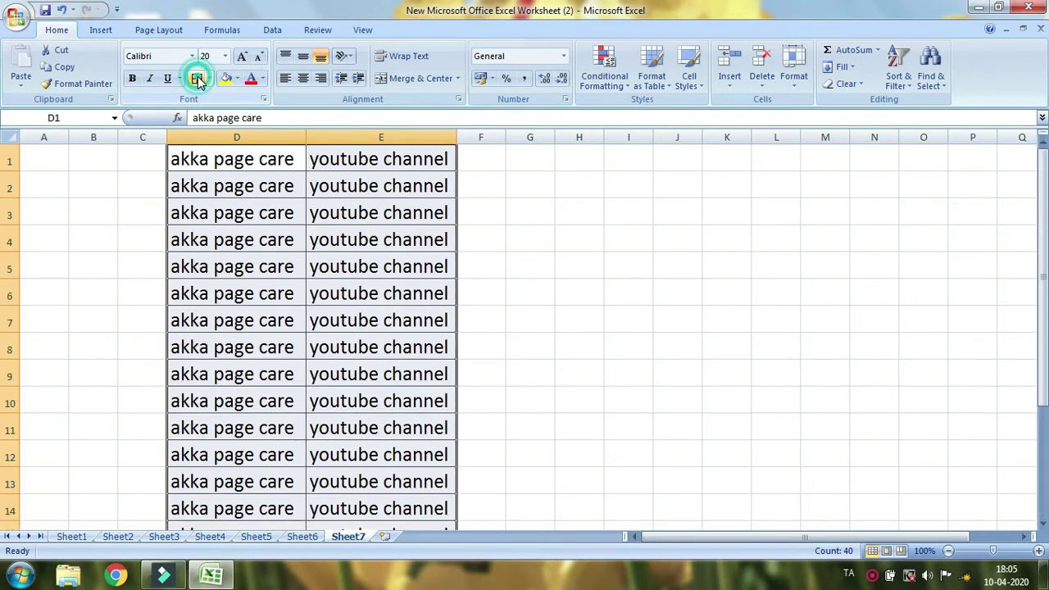
left_click(610, 369)
left_click_drag(206, 148, 349, 430)
left_click(611, 319)
left_click_drag(276, 126, 357, 129)
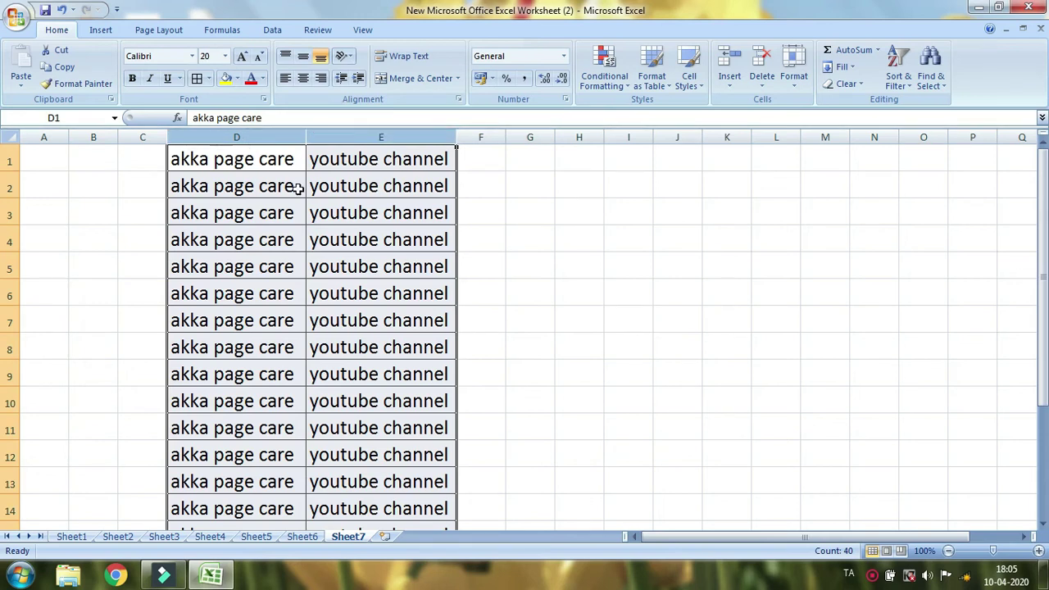
left_click(216, 137)
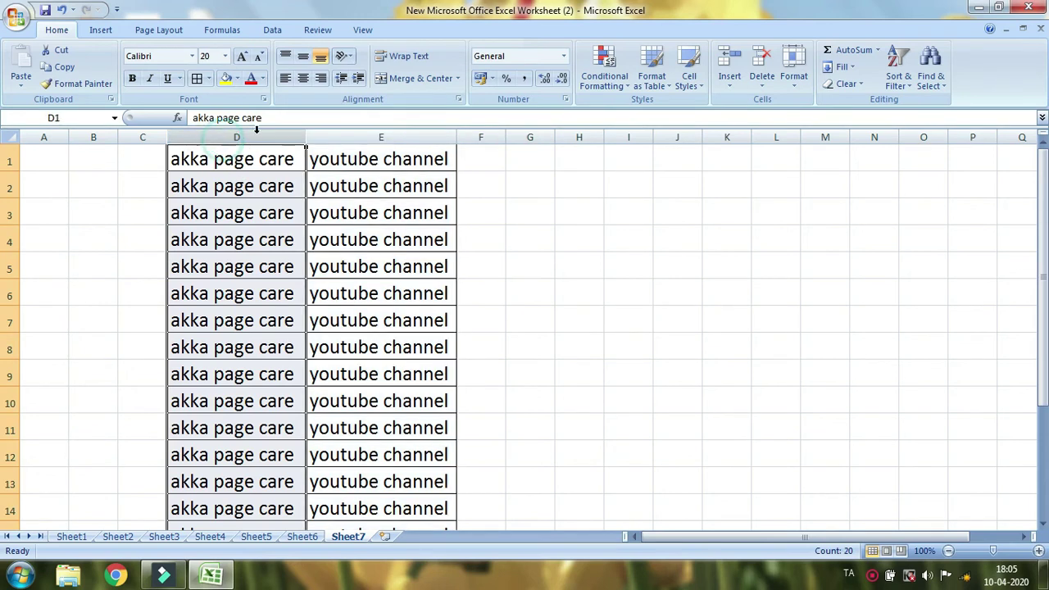
Insert a blank column E, shifting 'youtube channel' over to column F.
left_click(336, 137)
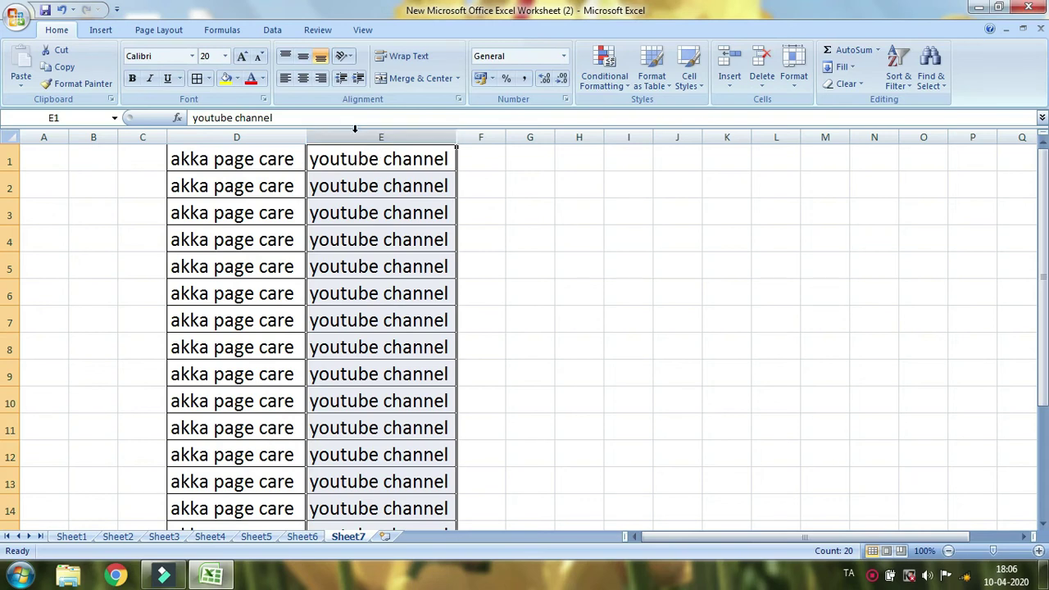
left_click(497, 206)
left_click(361, 137)
left_click(729, 59)
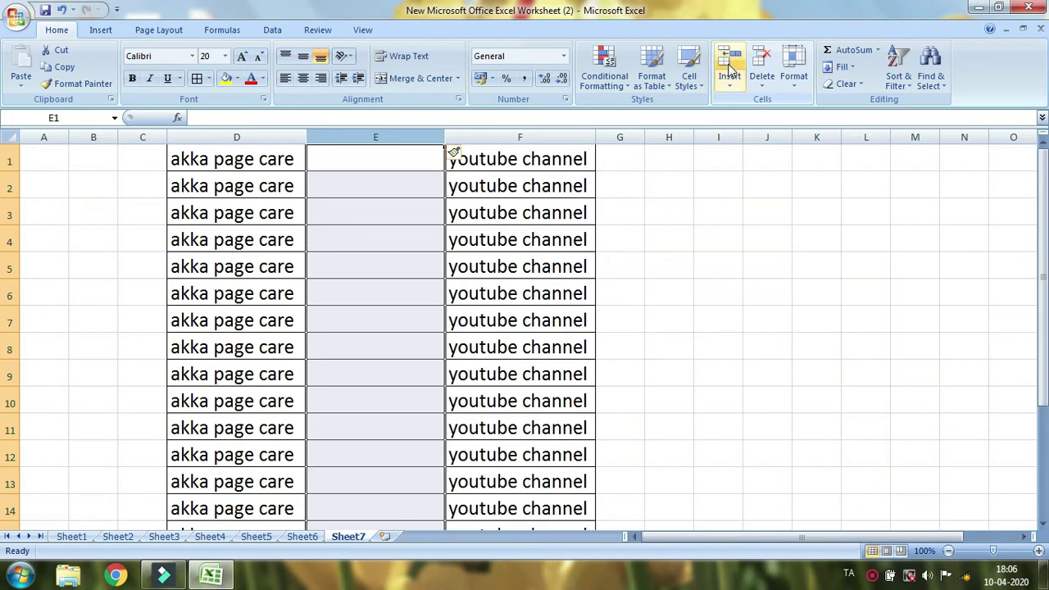
key("super+plus")
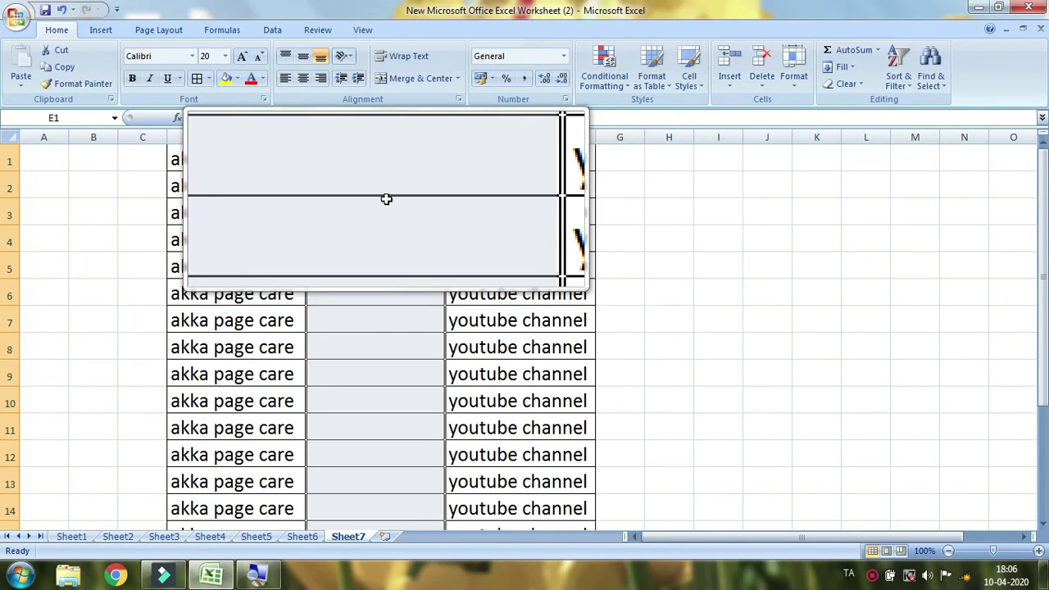
key("super+Escape")
left_click(386, 135)
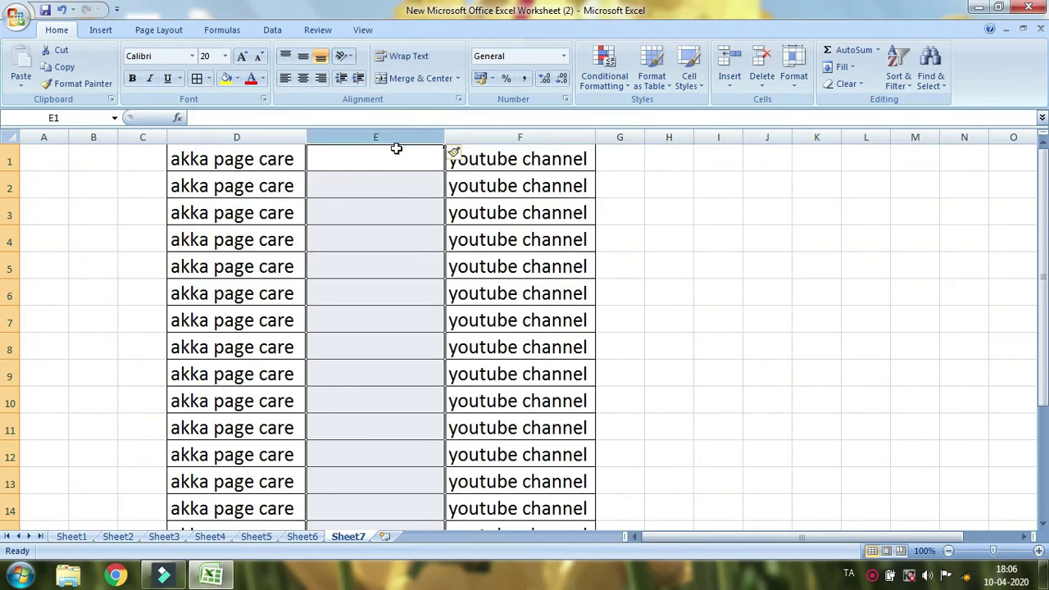
left_click(11, 187)
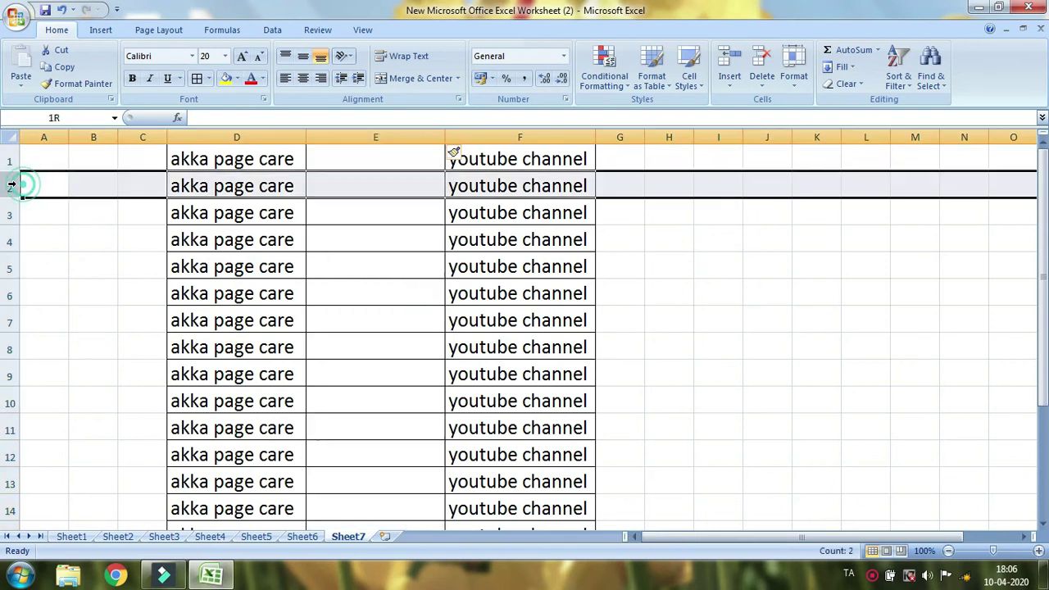
Select row 3 of the list and delete it.
left_click(12, 214)
left_click(11, 187)
left_click(12, 215)
left_click(11, 186)
left_click(11, 215)
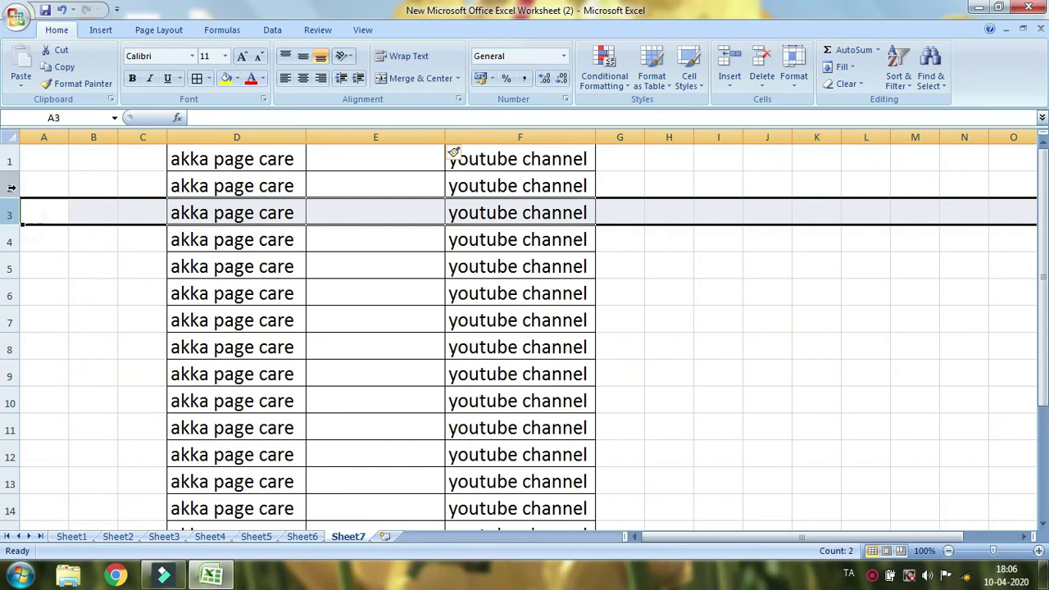
left_click(12, 187)
left_click(11, 215)
left_click(12, 187)
left_click(12, 215)
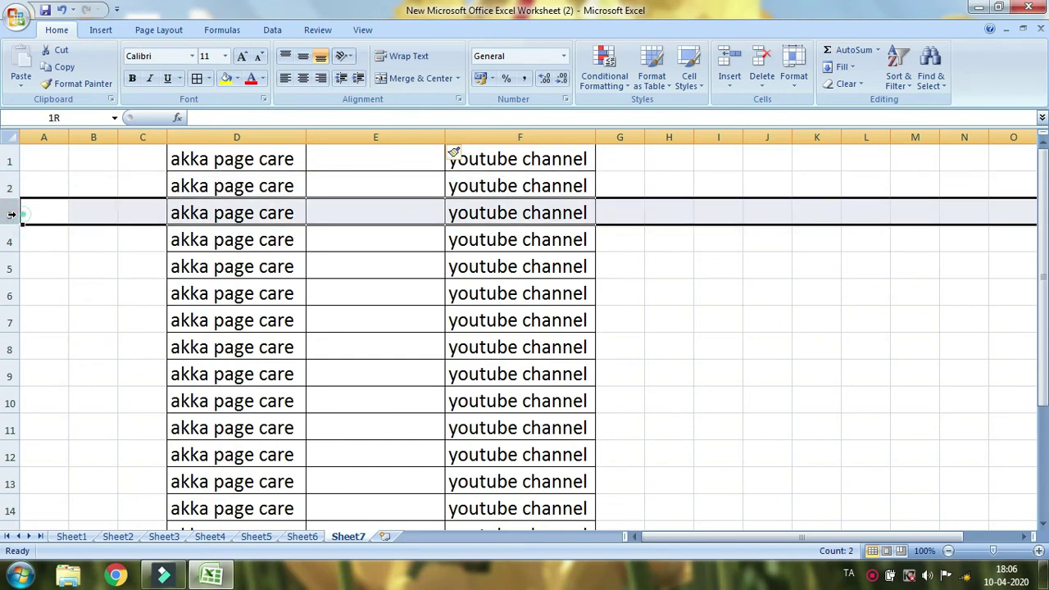
left_click(768, 64)
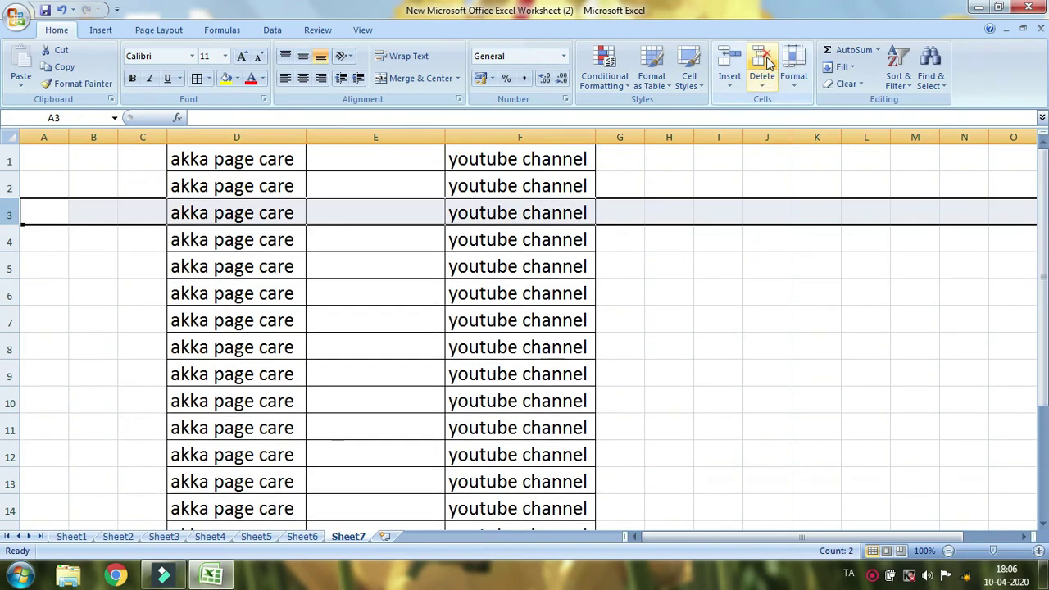
Insert a blank row 3 and select its empty cells D3 through F3.
left_click(729, 64)
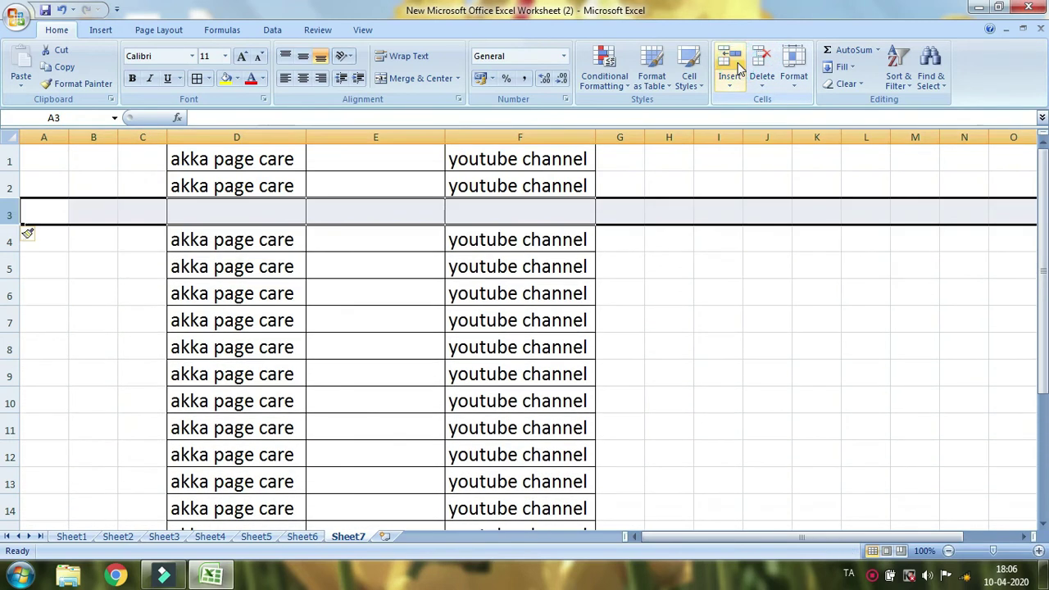
left_click(668, 292)
left_click_drag(169, 224, 545, 222)
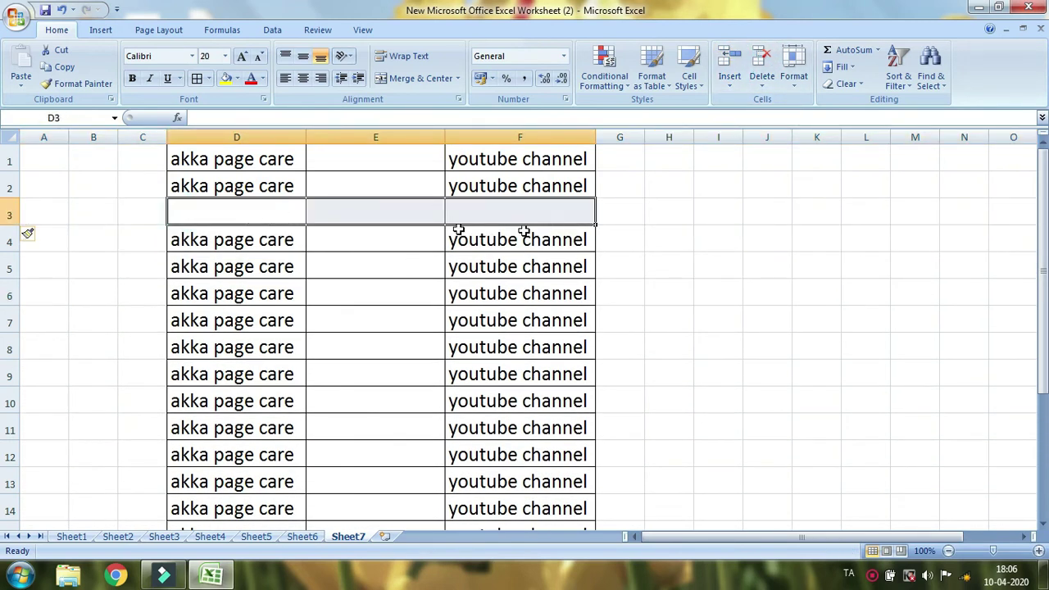
left_click_drag(239, 211, 541, 210)
left_click(719, 239)
left_click(371, 136)
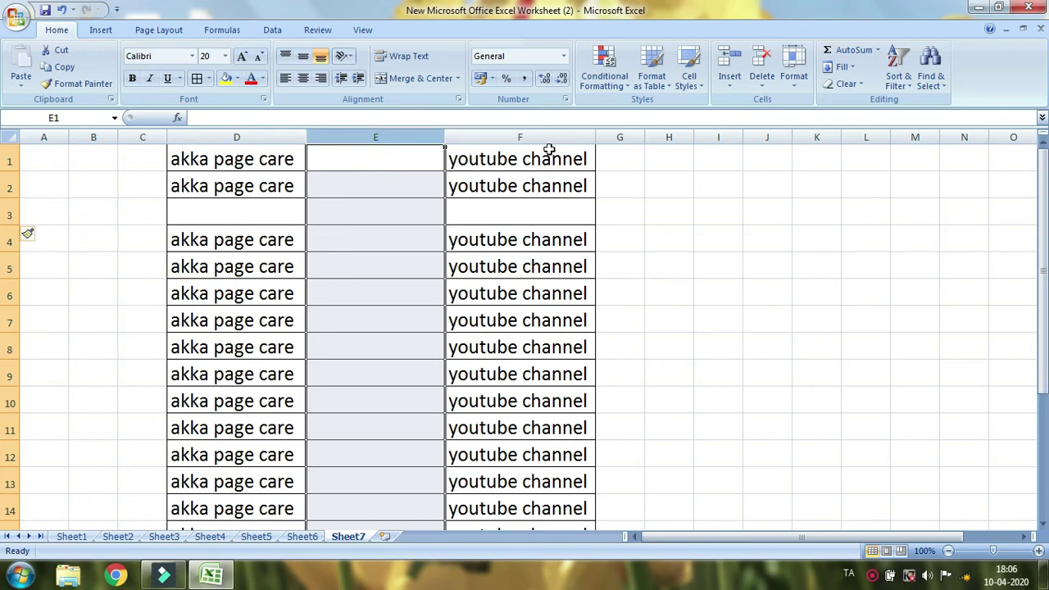
Insert a blank column at F, just before the youtube channel column.
left_click(495, 134)
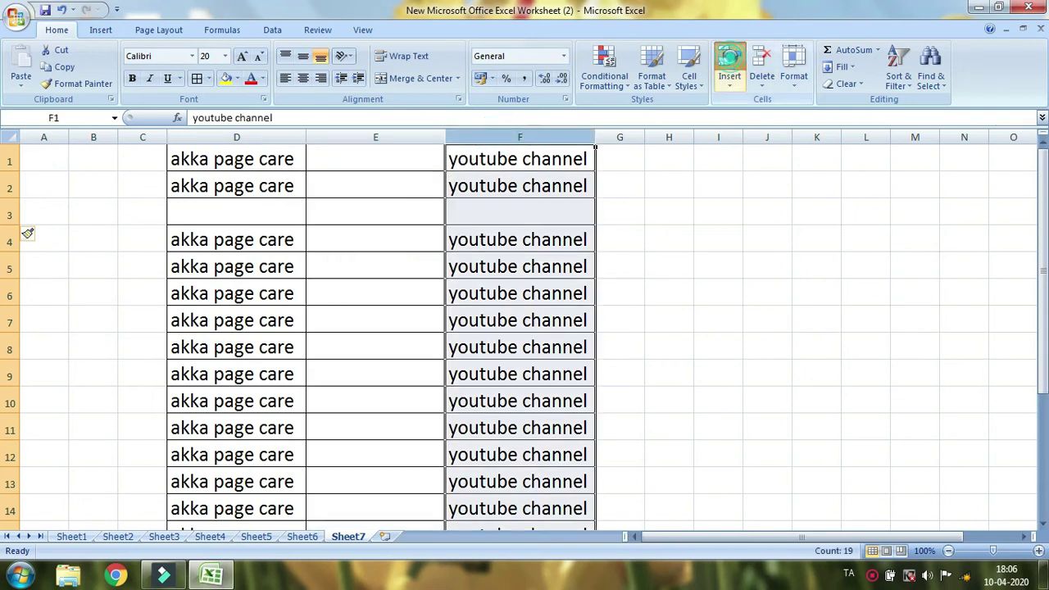
left_click(729, 59)
left_click(369, 238)
Delete the blank columns F and E so the lists sit in adjacent columns.
left_click_drag(376, 136, 545, 140)
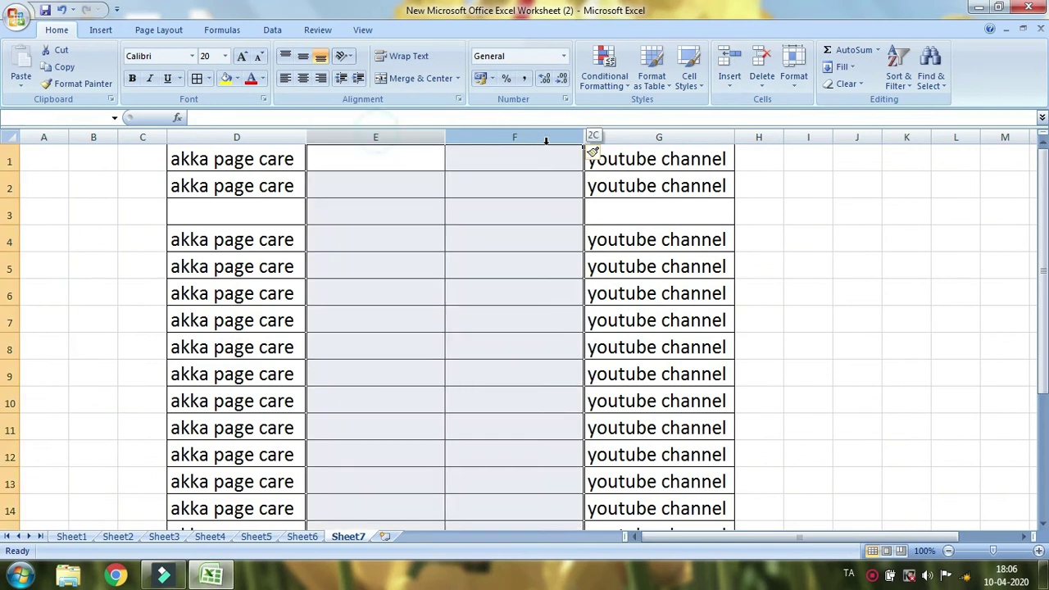
left_click(775, 209)
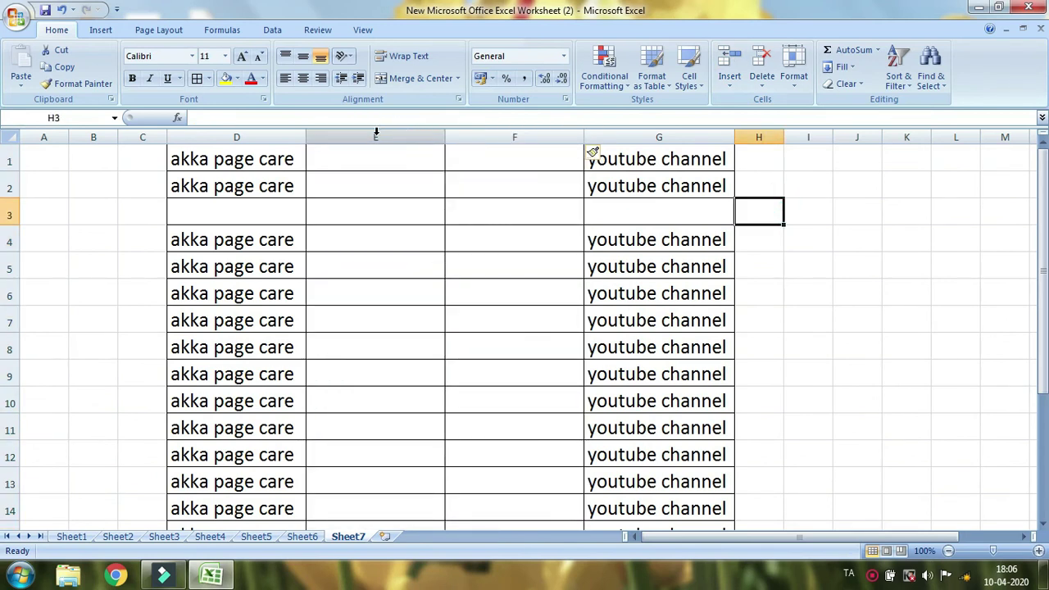
left_click(491, 134)
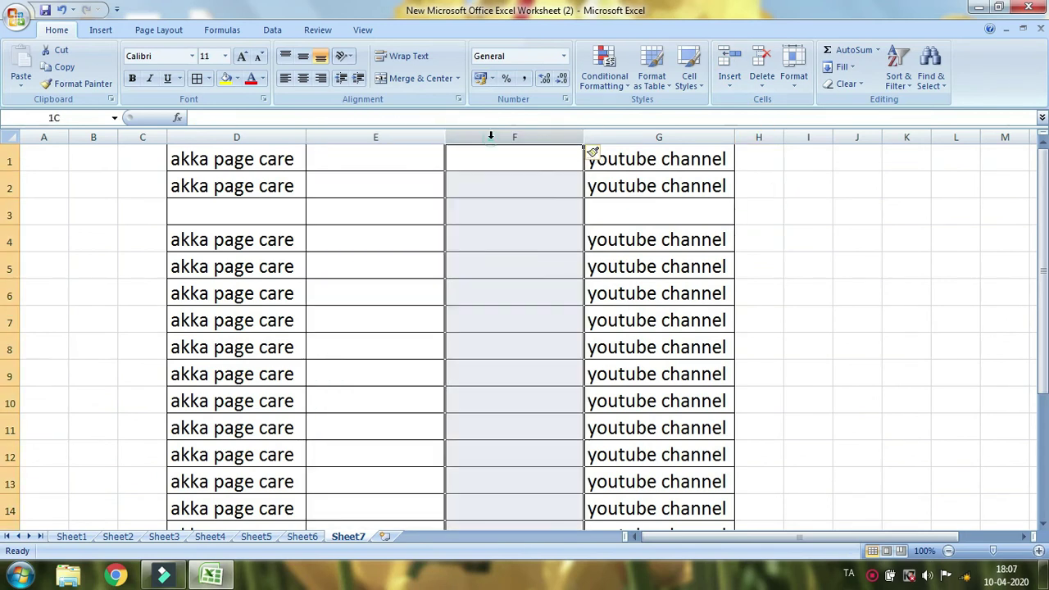
left_click(761, 64)
left_click(377, 136)
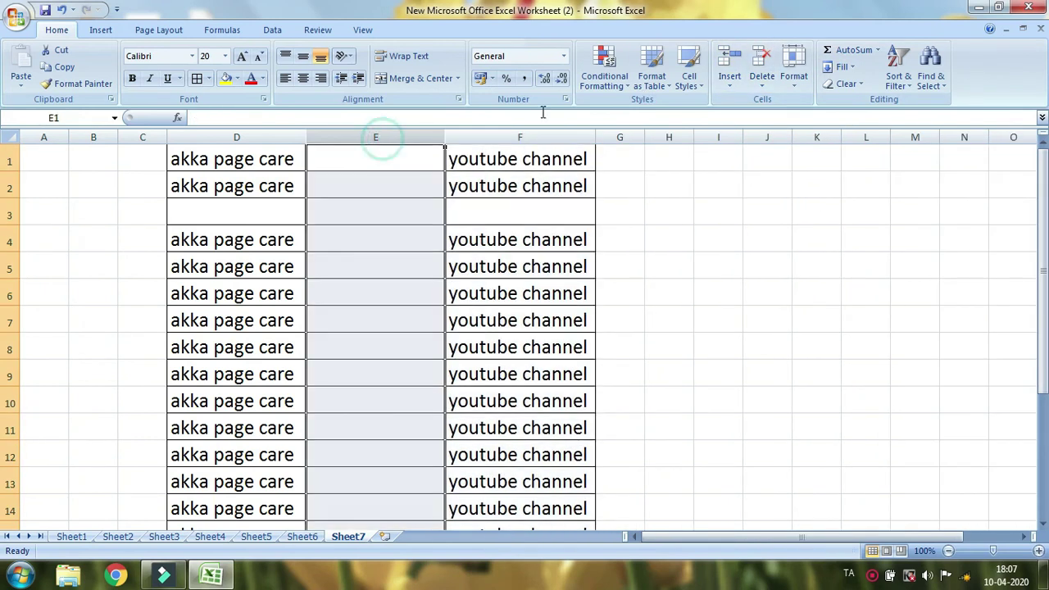
left_click(761, 64)
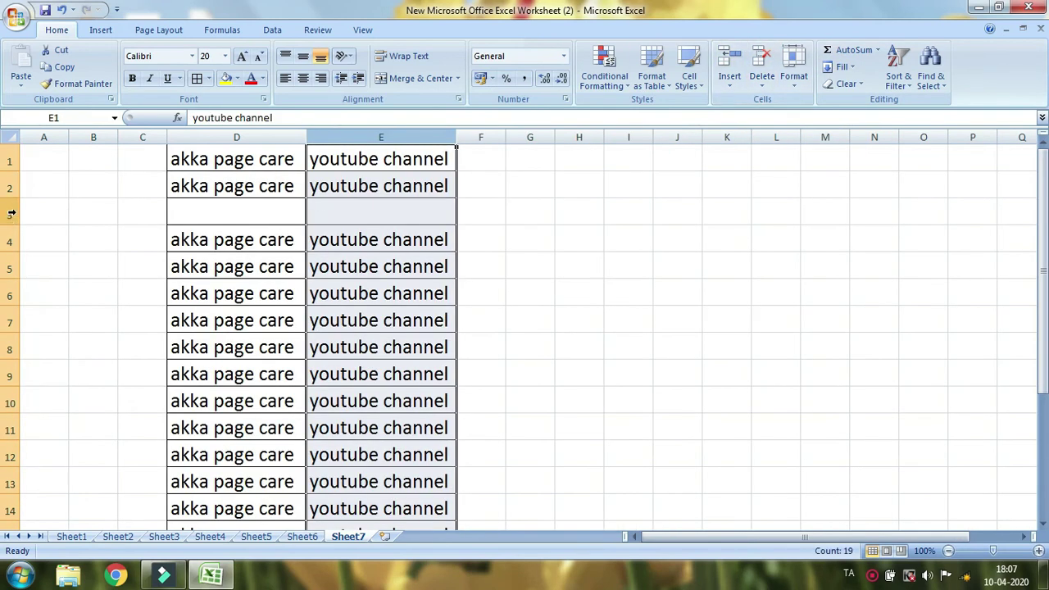
Delete the blank row 3 so the akka page care/youtube channel entries run unbroken.
left_click(11, 212)
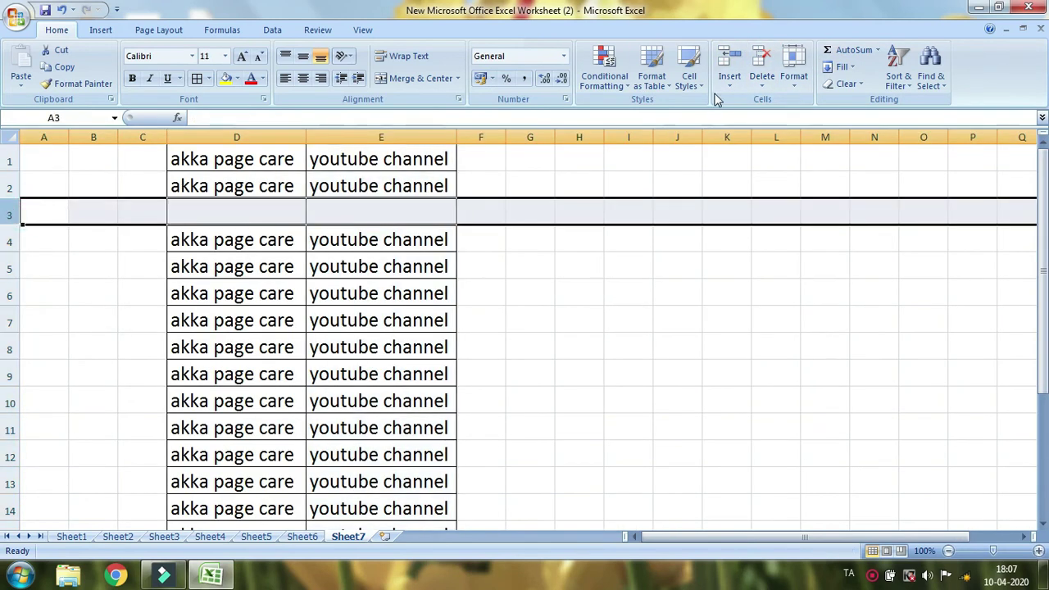
left_click(761, 64)
left_click(767, 298)
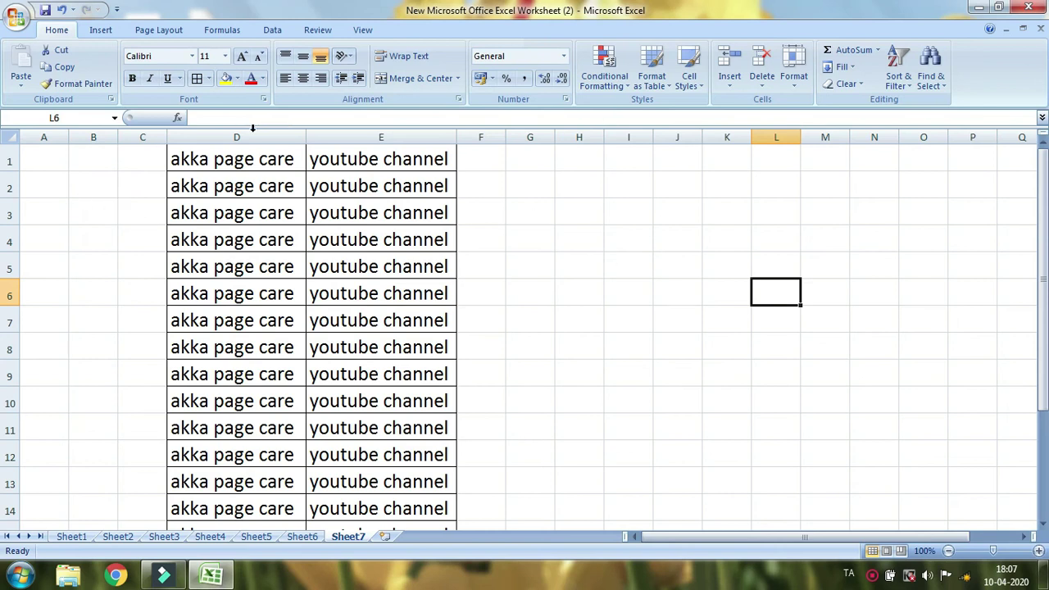
key("super+plus")
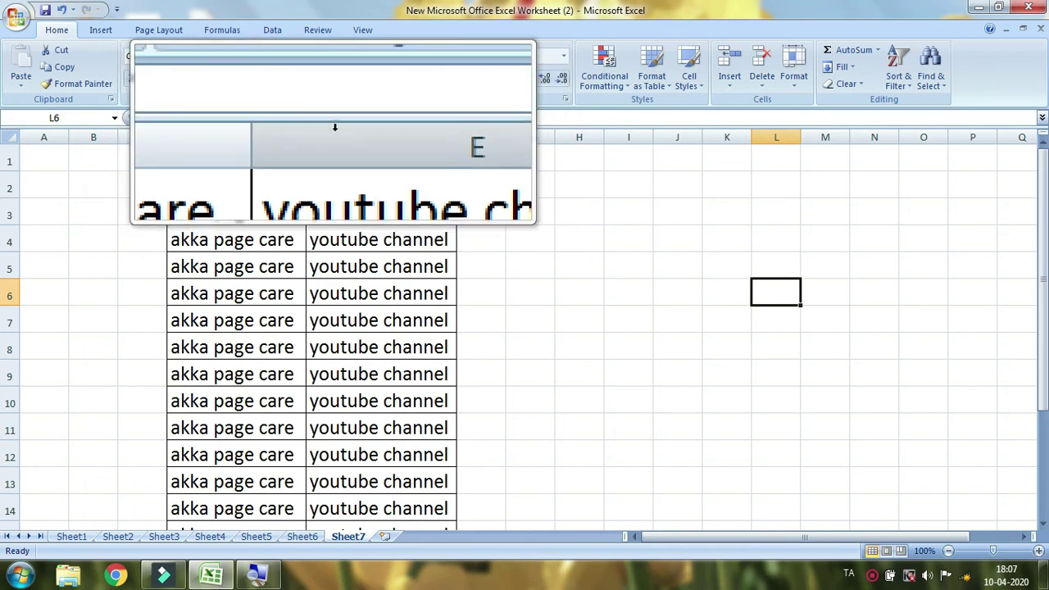
left_click(328, 133)
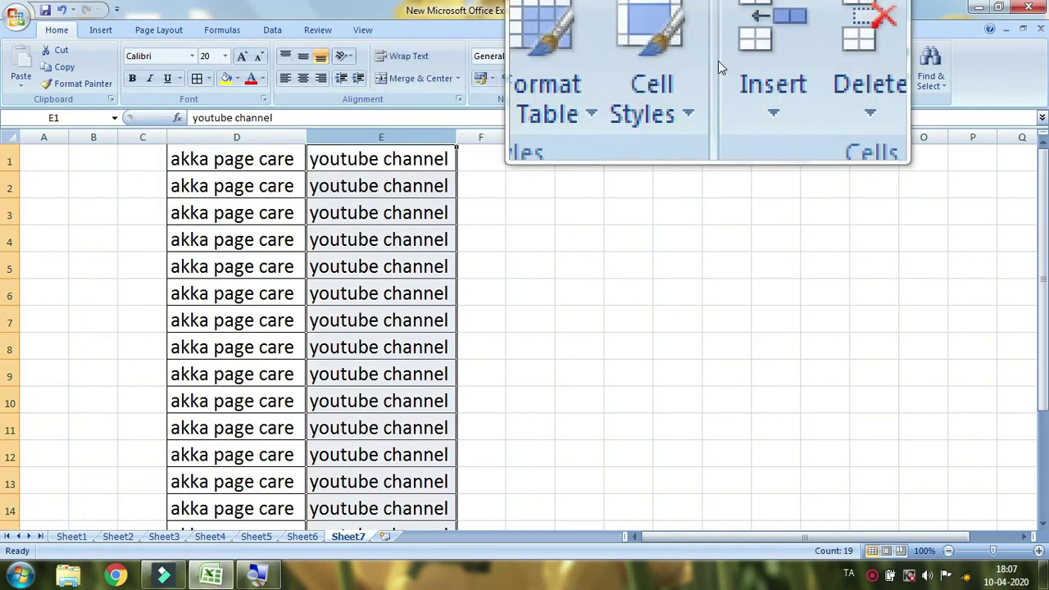
left_click(728, 59)
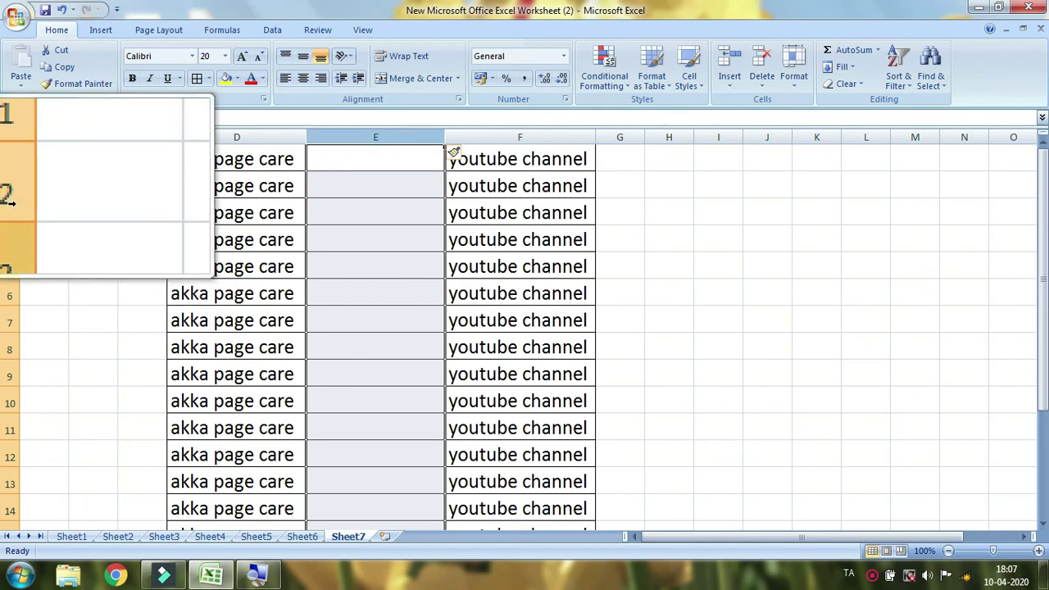
left_click(13, 205)
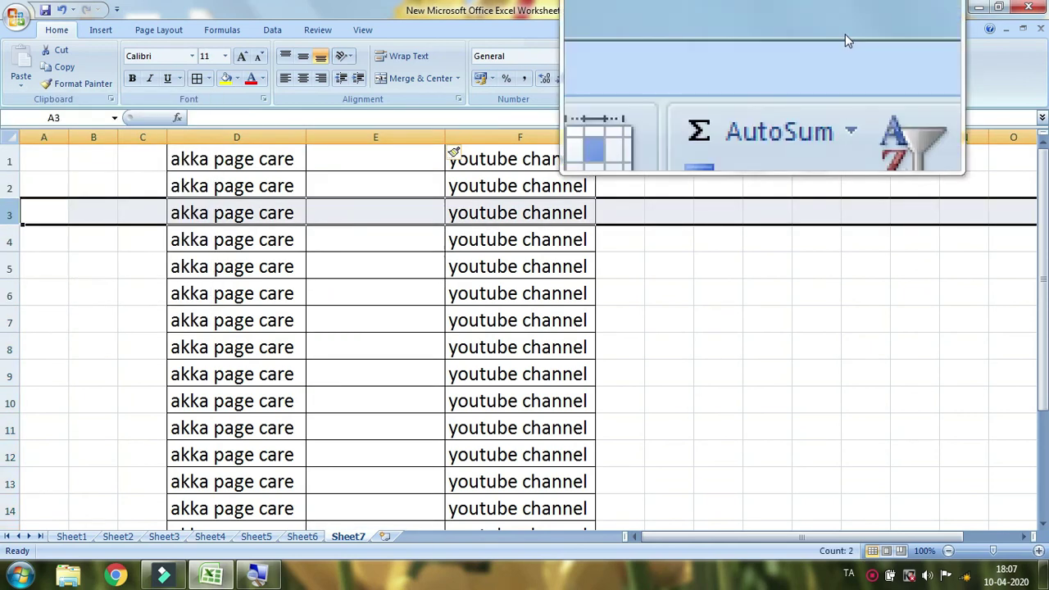
left_click(726, 58)
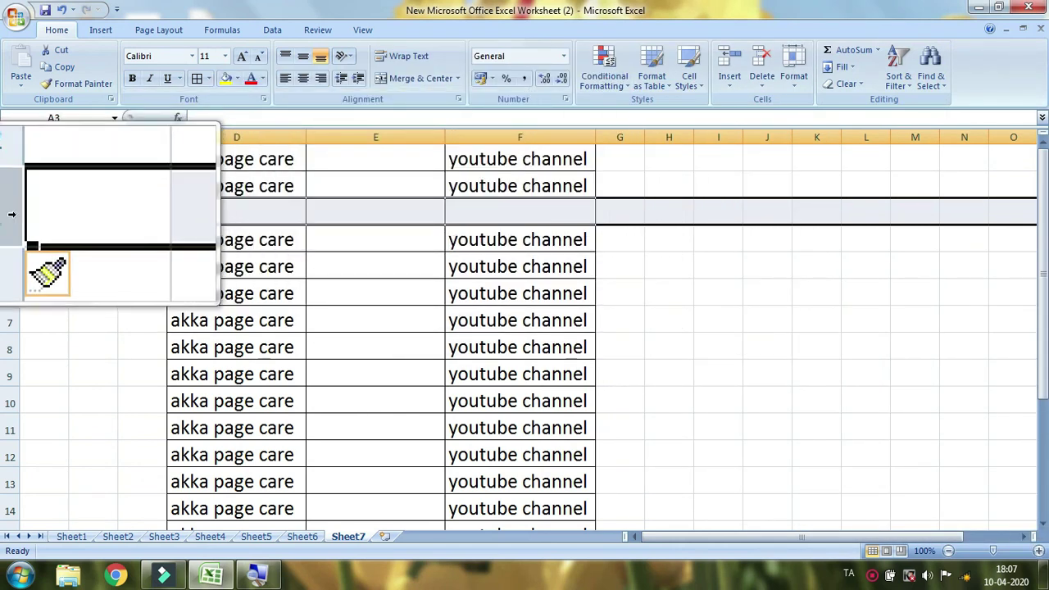
left_click(762, 59)
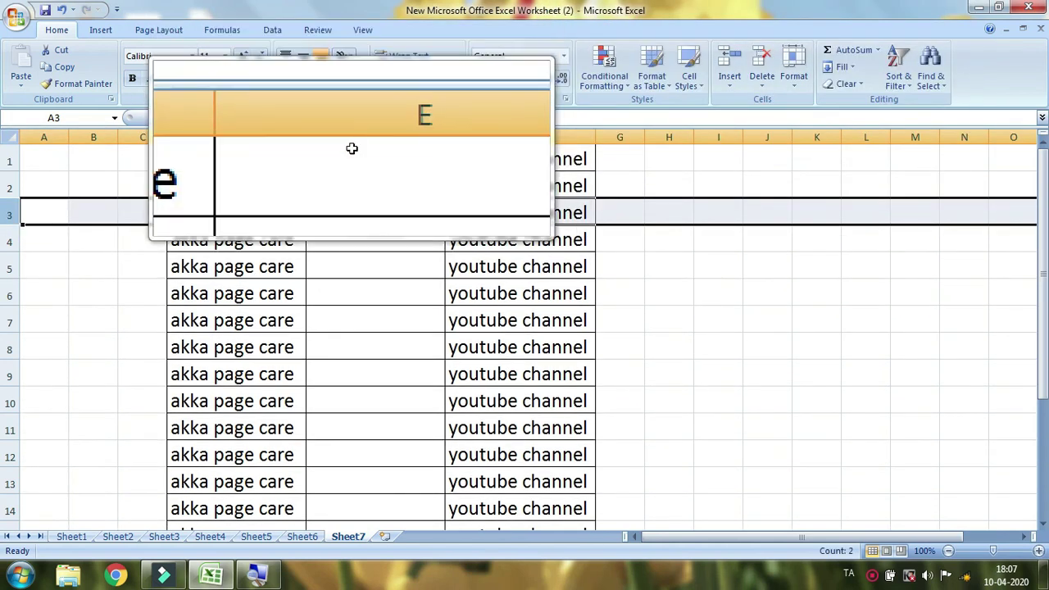
left_click(355, 136)
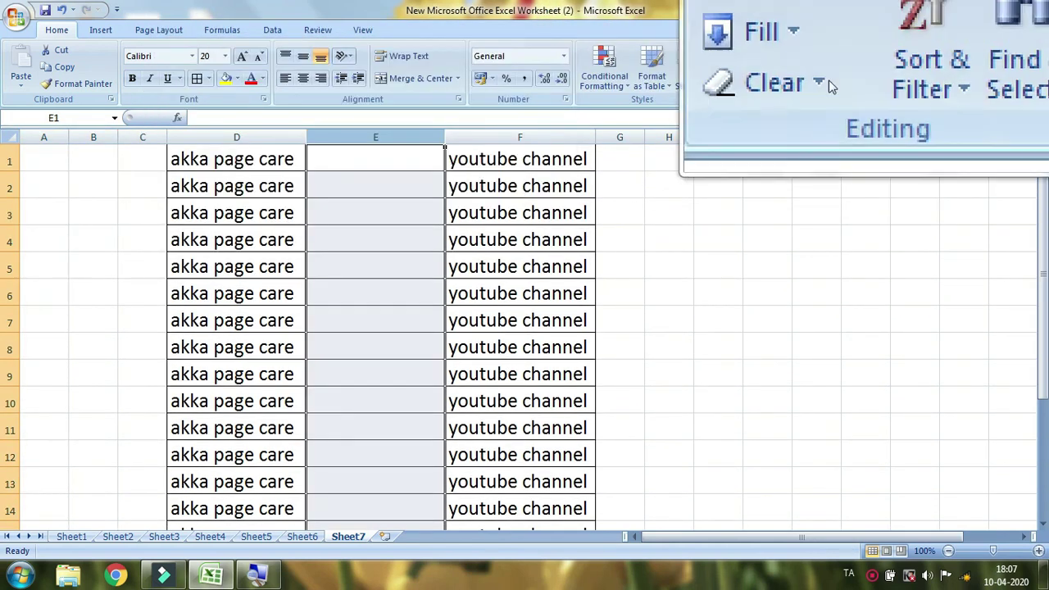
left_click(762, 62)
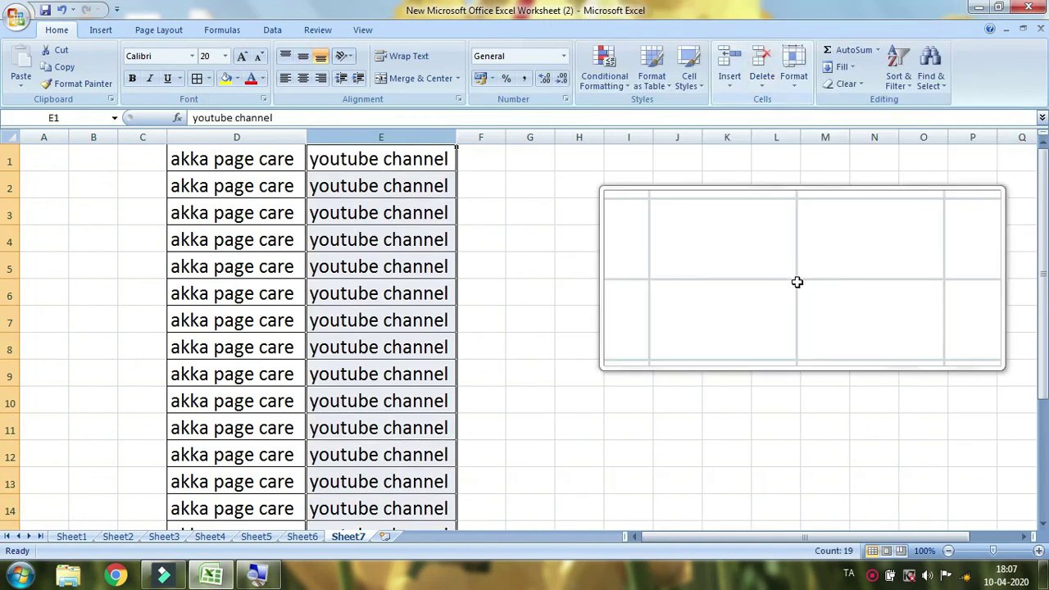
left_click(793, 291)
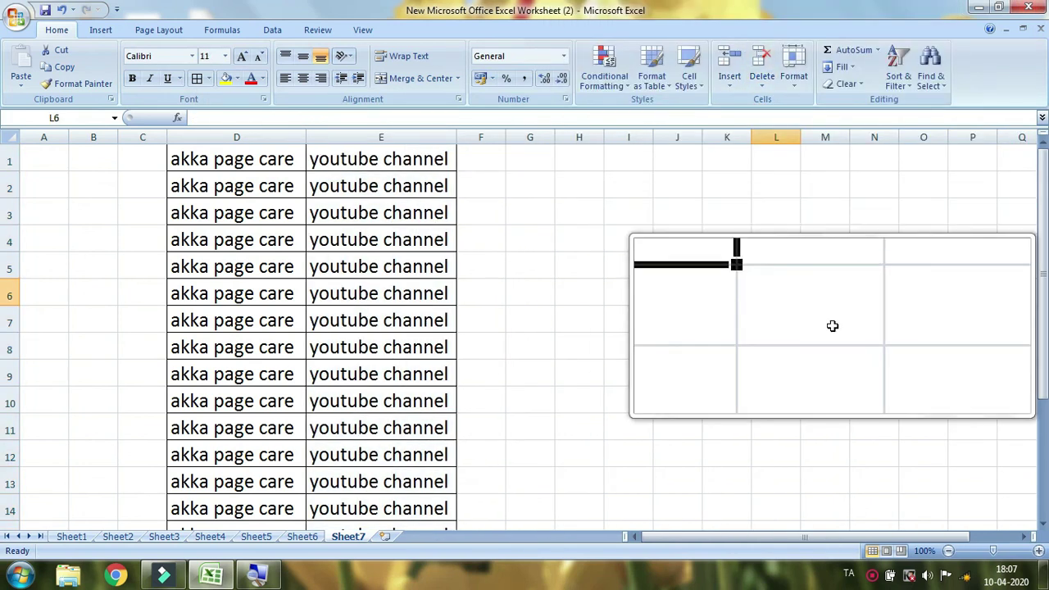